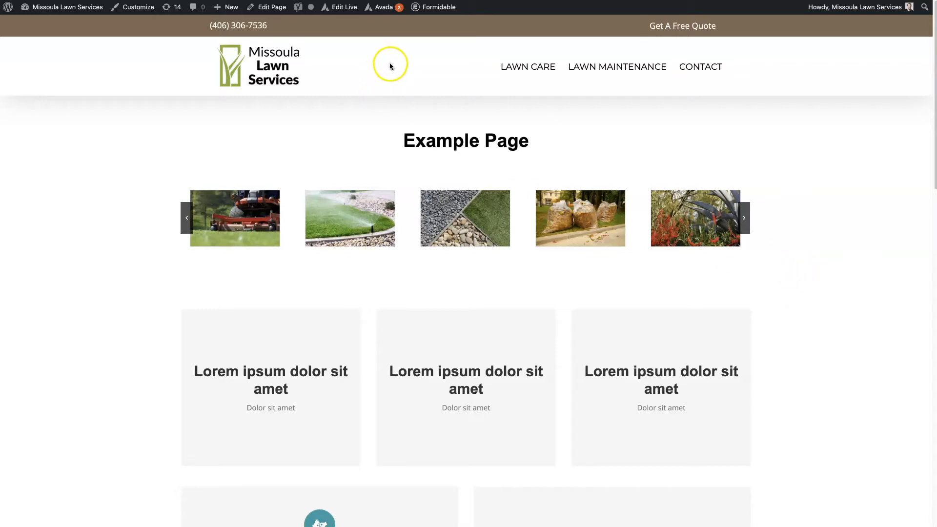
# Open the Example Page for editing in a new browser tab and add an Image Carousel element below the existing carousel.
pyautogui.rightClick(274, 7)
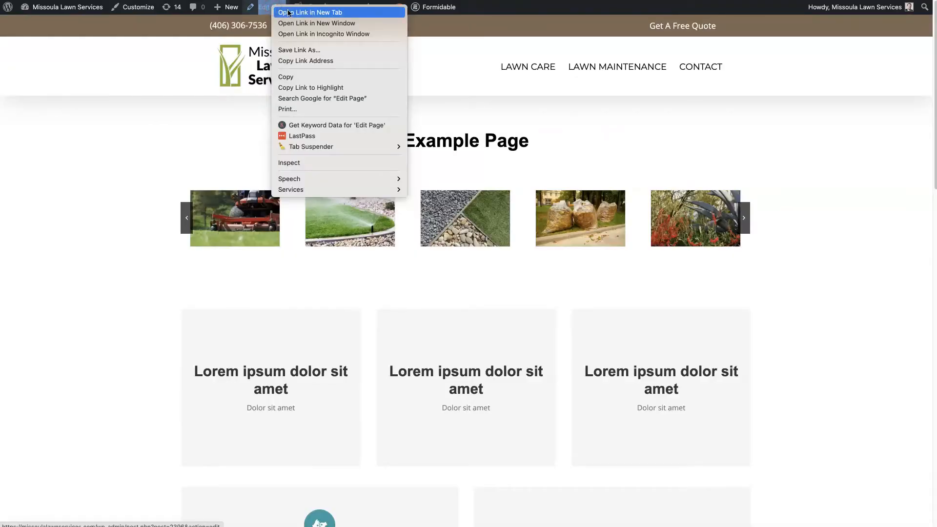
pyautogui.click(310, 12)
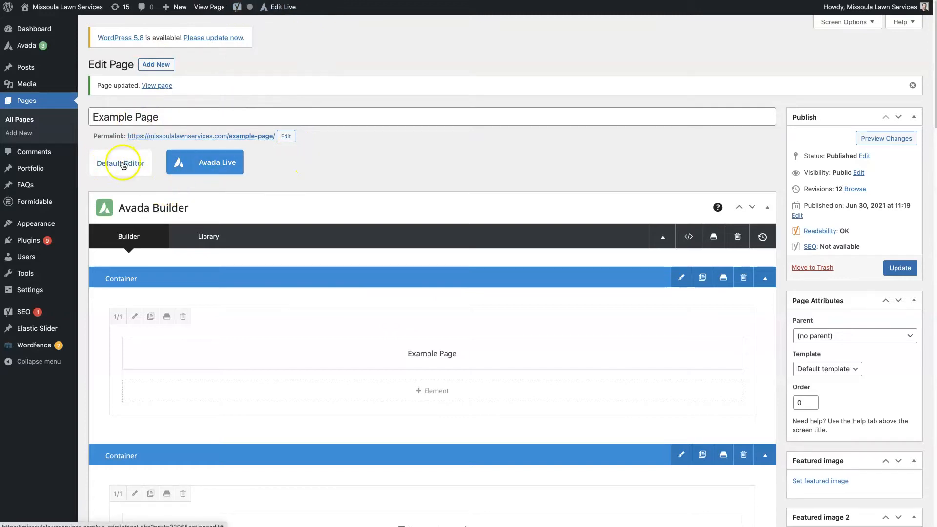
pyautogui.scroll(-3, 286, 253)
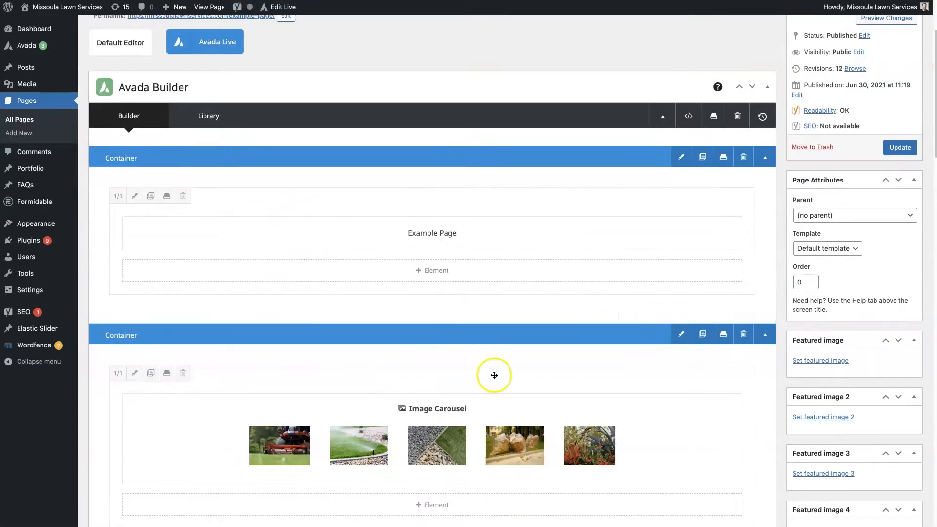
pyautogui.scroll(-2, 486, 352)
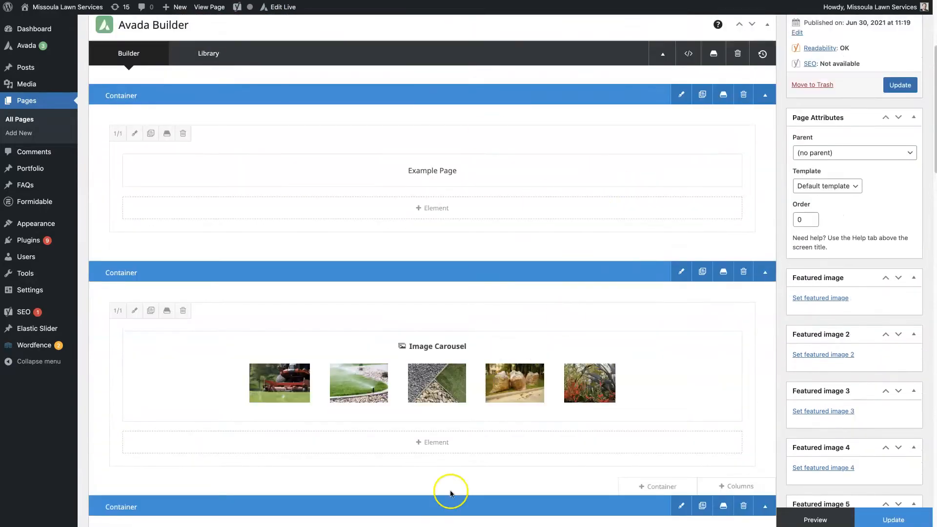
pyautogui.scroll(-2, 541, 390)
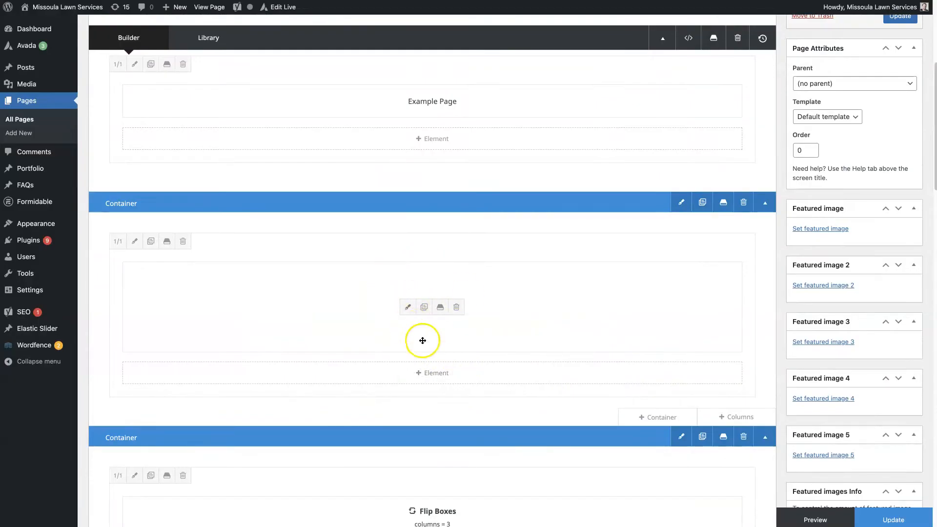
pyautogui.click(443, 367)
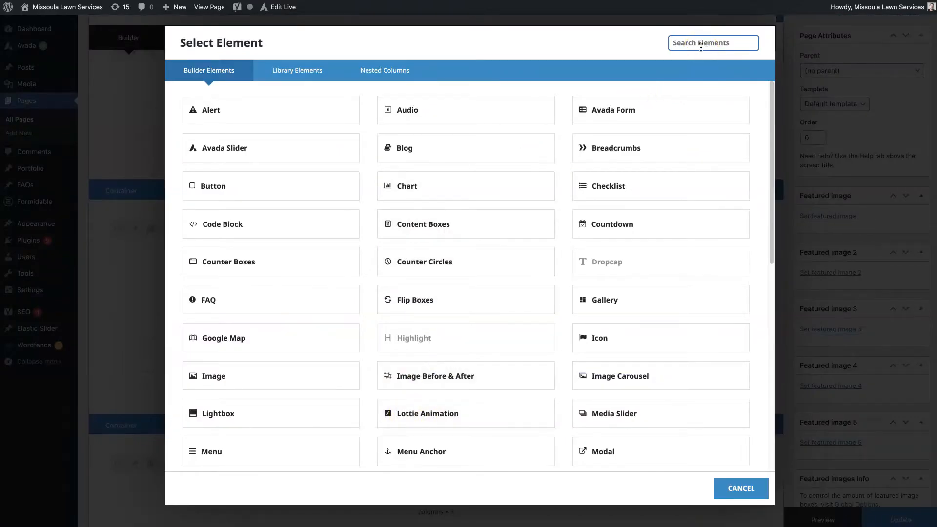
pyautogui.write('image')
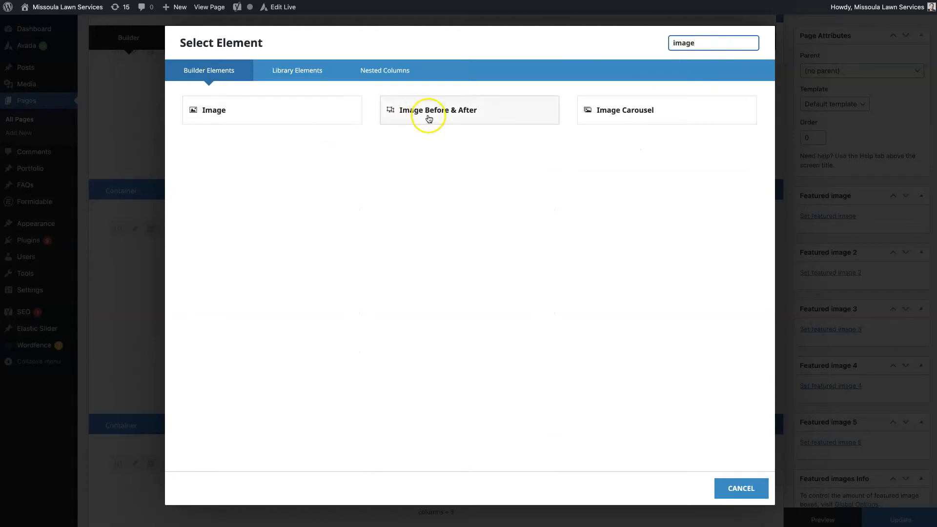
pyautogui.click(602, 118)
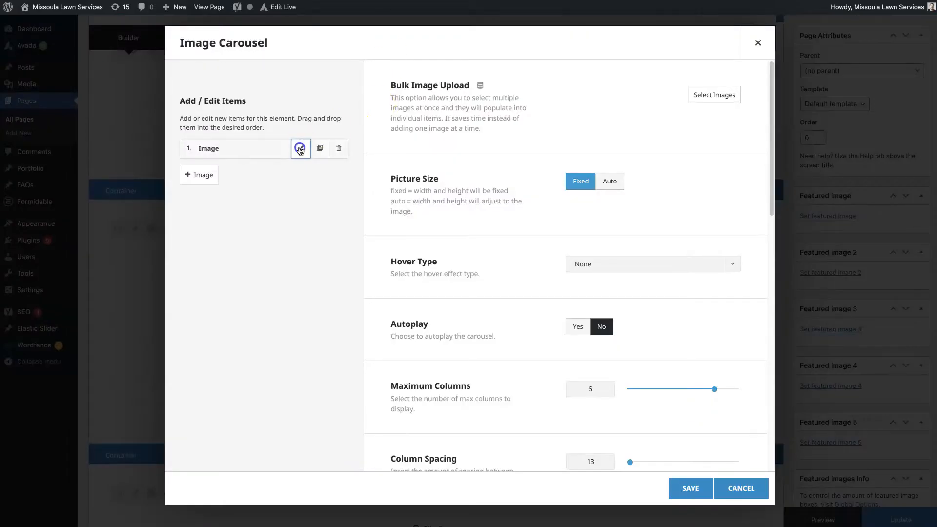
# Set the carousel's first item to the red mower photo Lawn-Maintenance-Services-in-Missoula-MT.jpg and save the item.
pyautogui.click(300, 147)
pyautogui.click(715, 107)
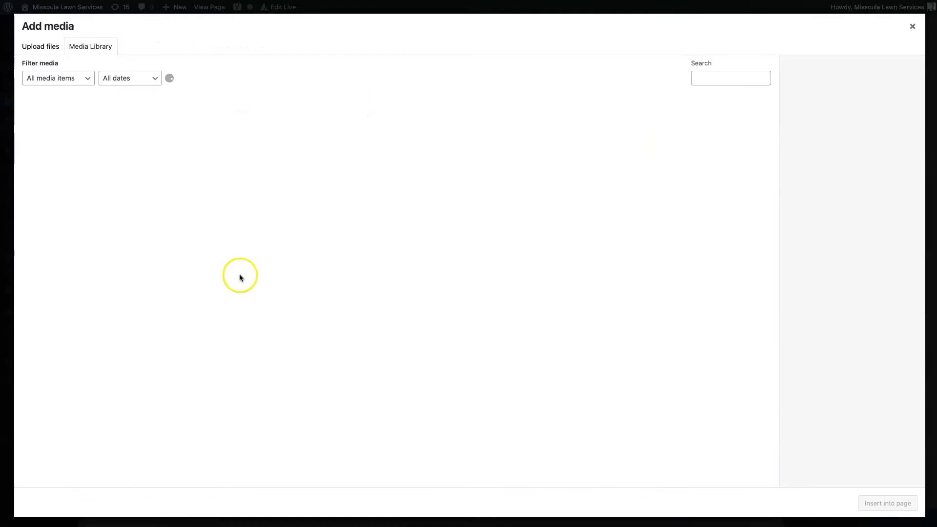
pyautogui.click(219, 141)
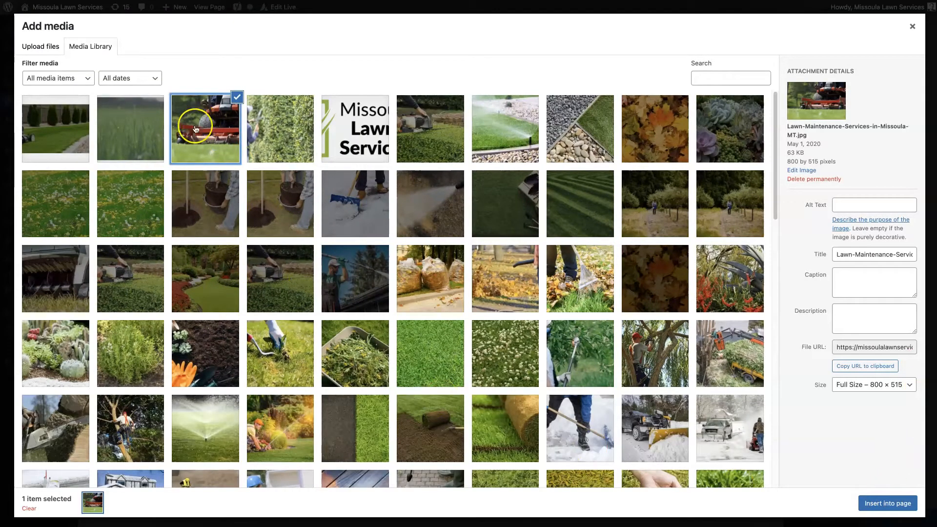
pyautogui.click(881, 504)
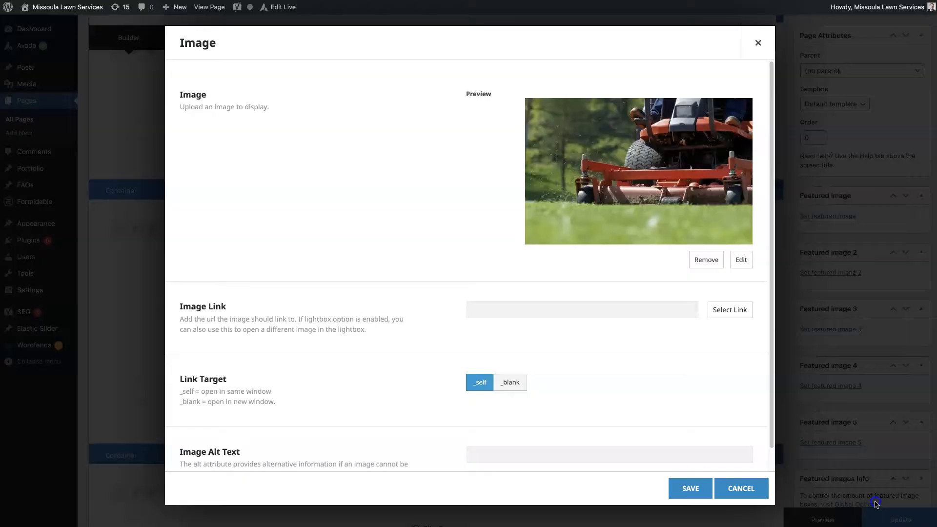
pyautogui.click(690, 488)
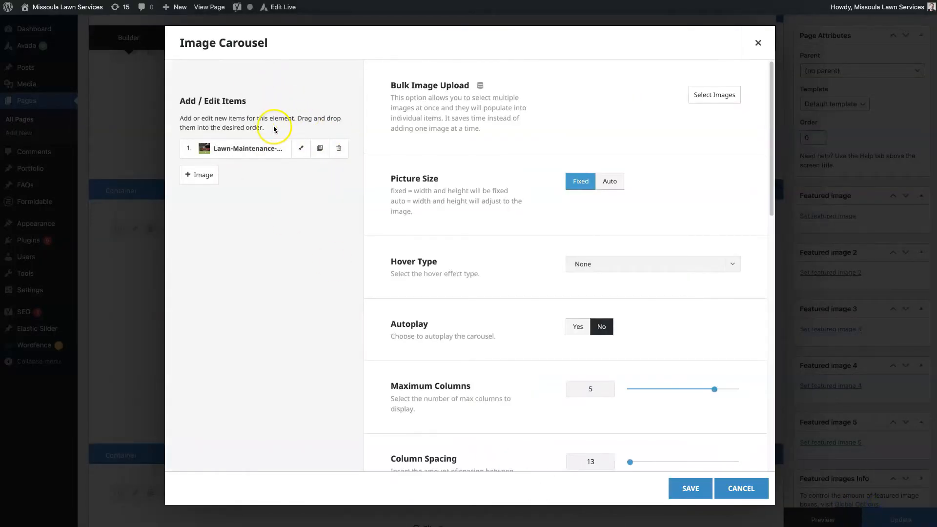
# Set the image carousel's maximum columns to 3.
pyautogui.scroll(-1, 474, 222)
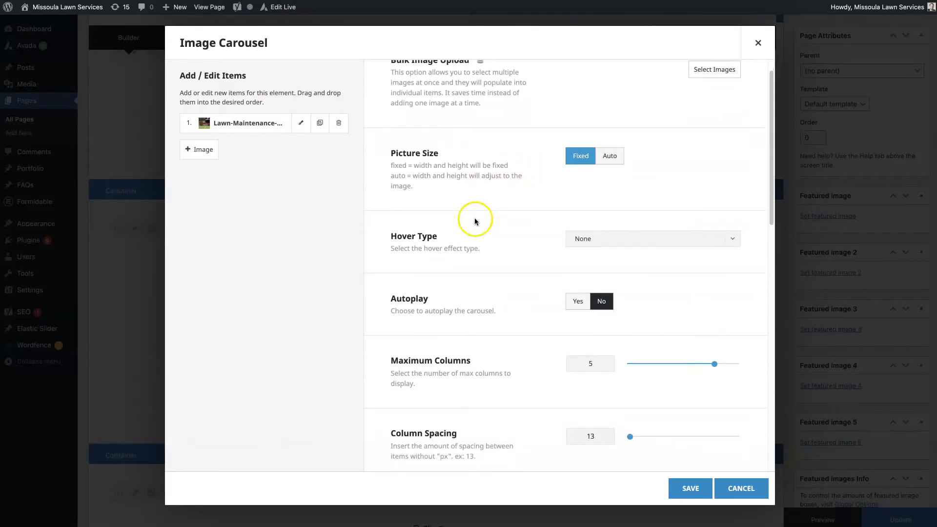
pyautogui.doubleClick(576, 366)
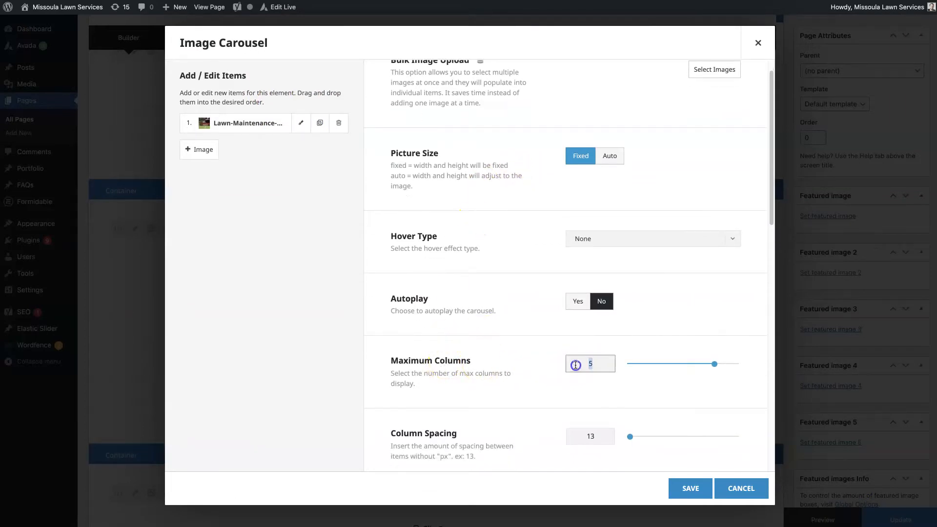
pyautogui.click(521, 335)
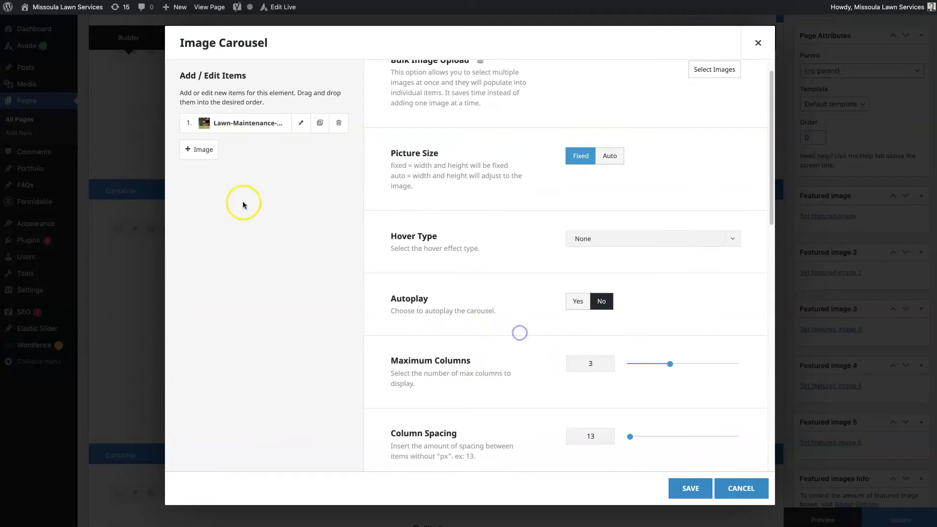
# Duplicate the mower item and replace the copy's image with Your-Trusted-Missoula-Hedge-Trimming-Company.jpg, saving the item.
pyautogui.click(213, 150)
pyautogui.click(339, 149)
pyautogui.click(320, 123)
pyautogui.click(298, 147)
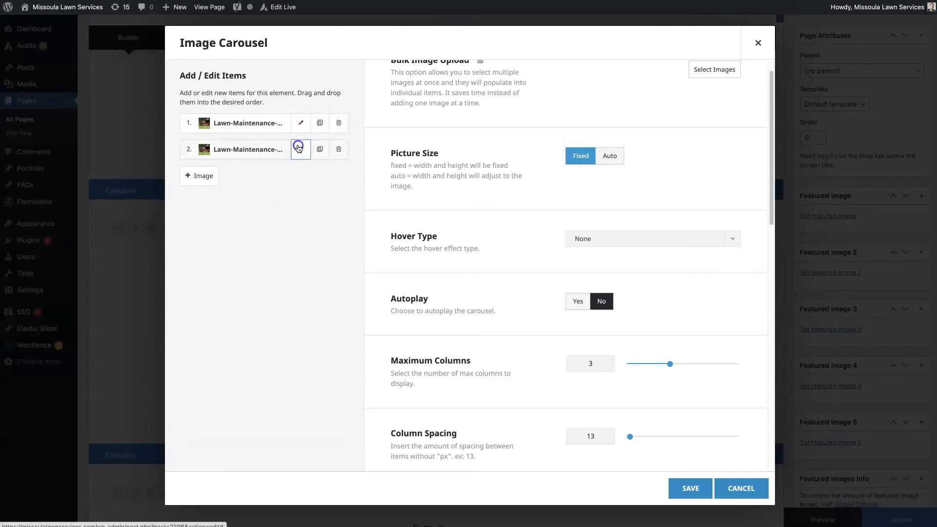
pyautogui.click(738, 261)
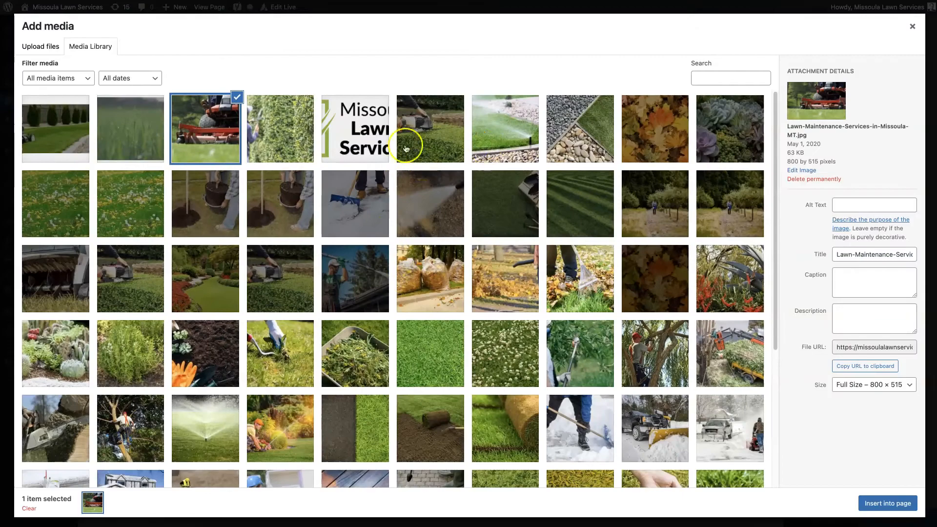
pyautogui.click(274, 129)
pyautogui.click(888, 504)
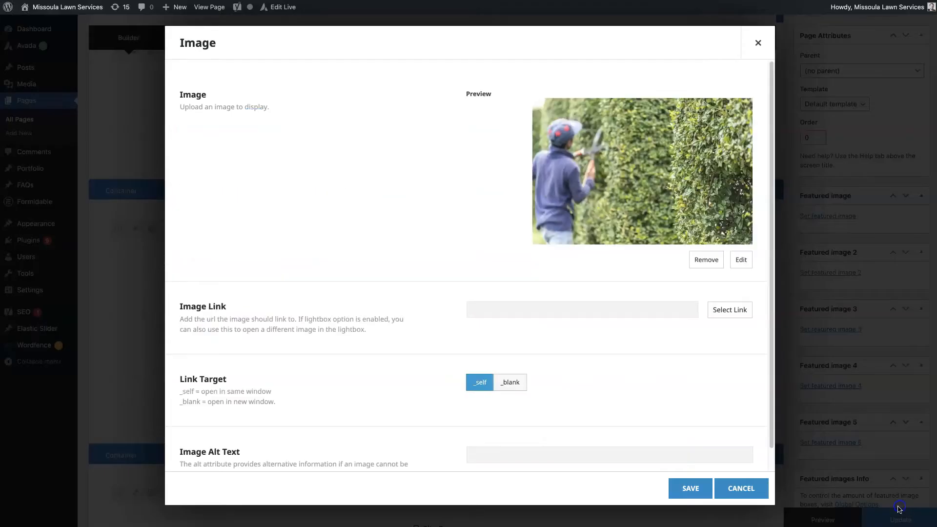
pyautogui.click(689, 485)
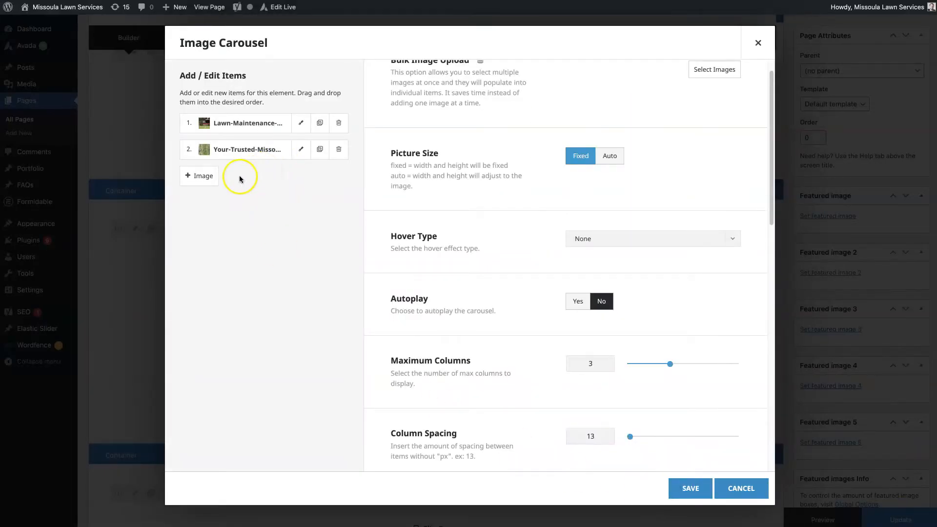
# Duplicate the hedge-trimming item, replace the copy's image with the lawn sprinkler photo, and save the item and carousel.
pyautogui.click(317, 155)
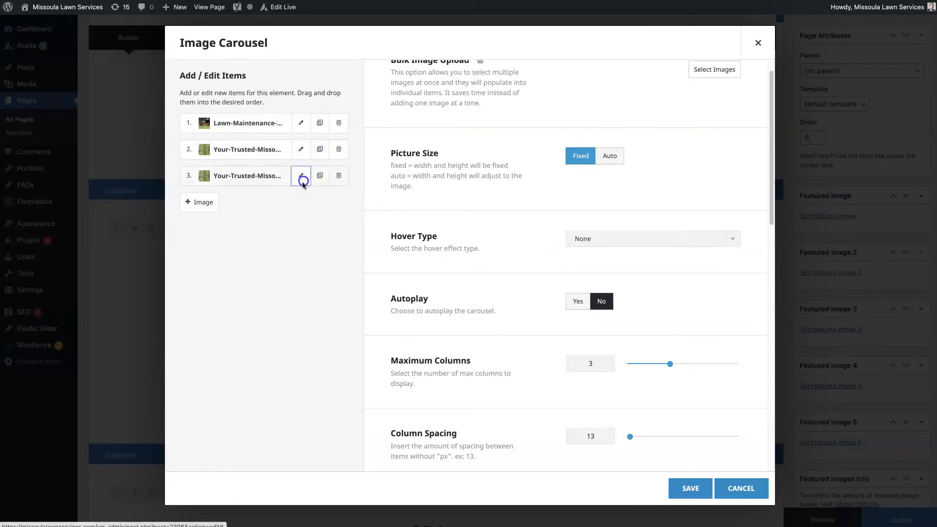
pyautogui.click(301, 176)
pyautogui.click(740, 262)
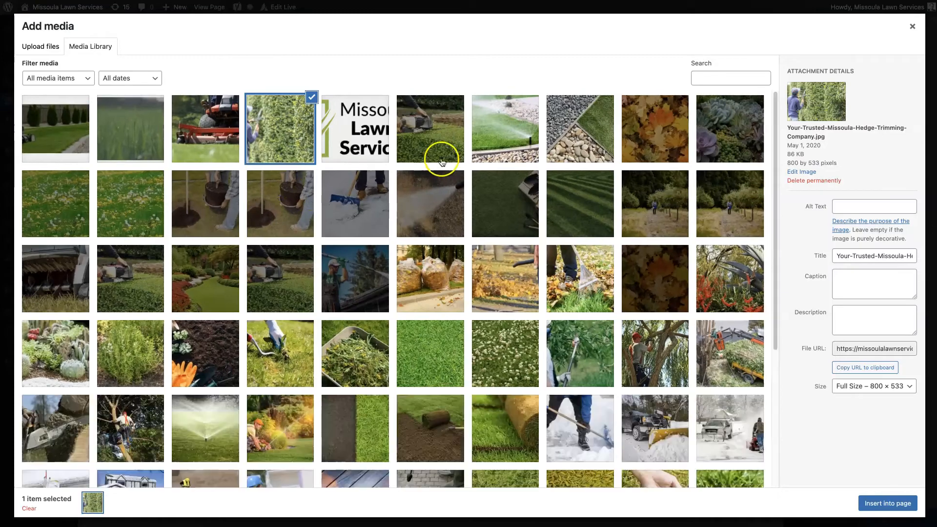
pyautogui.click(529, 140)
pyautogui.click(888, 504)
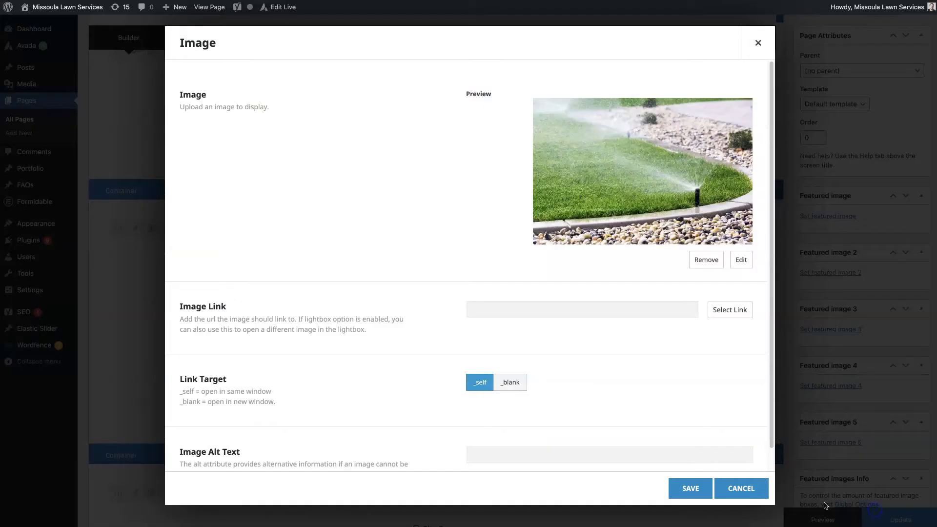
pyautogui.click(699, 489)
pyautogui.click(690, 488)
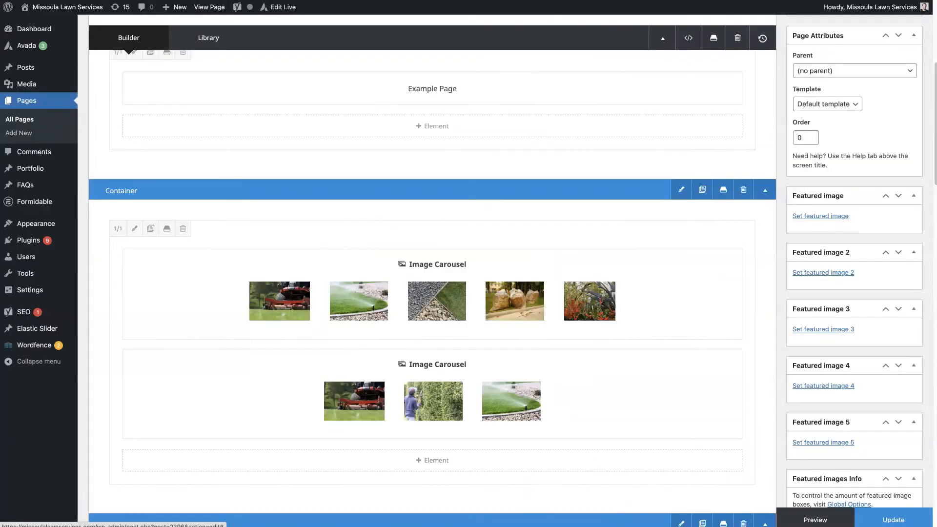
# Preview the page to check the three-image carousel below the first one, and close the preview.
pyautogui.click(815, 519)
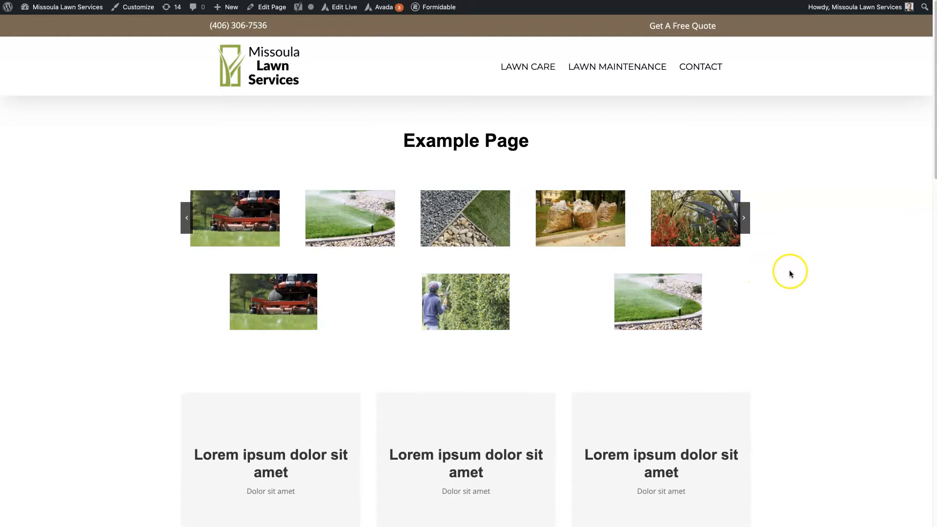
pyautogui.scroll(-1, 785, 271)
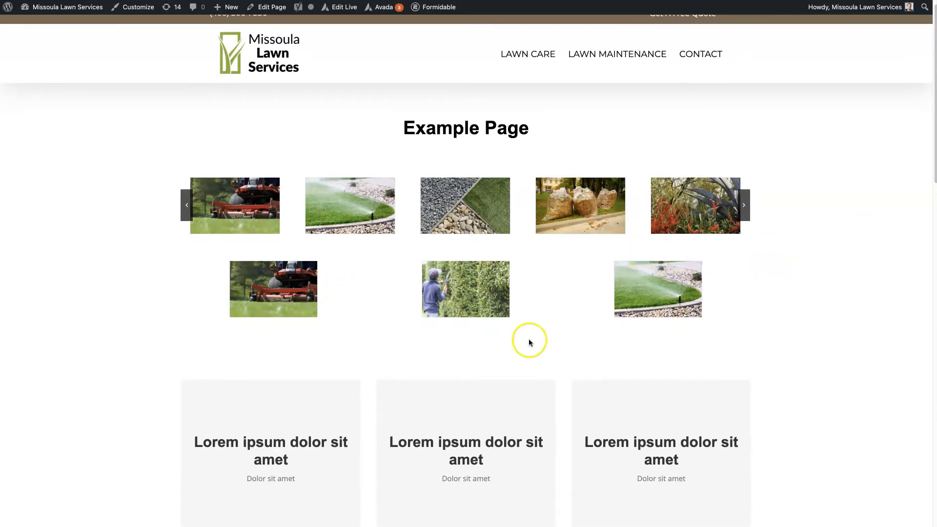
pyautogui.press('super+w')
# Move the three-image carousel above the five-image one and duplicate its sprinkler item six times.
pyautogui.moveTo(617, 387); pyautogui.dragTo(639, 262)
pyautogui.click(397, 279)
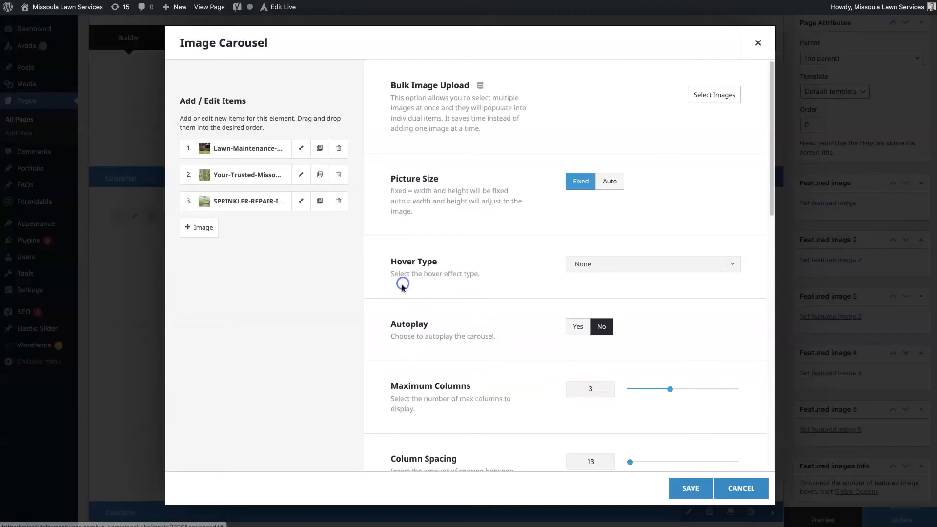
pyautogui.click(317, 205)
pyautogui.click(318, 206)
pyautogui.click(317, 205)
pyautogui.click(317, 205)
pyautogui.click(317, 206)
pyautogui.click(317, 205)
# Set the nine-item carousel's maximum columns to 6, save it, and preview the page briefly.
pyautogui.doubleClick(590, 389)
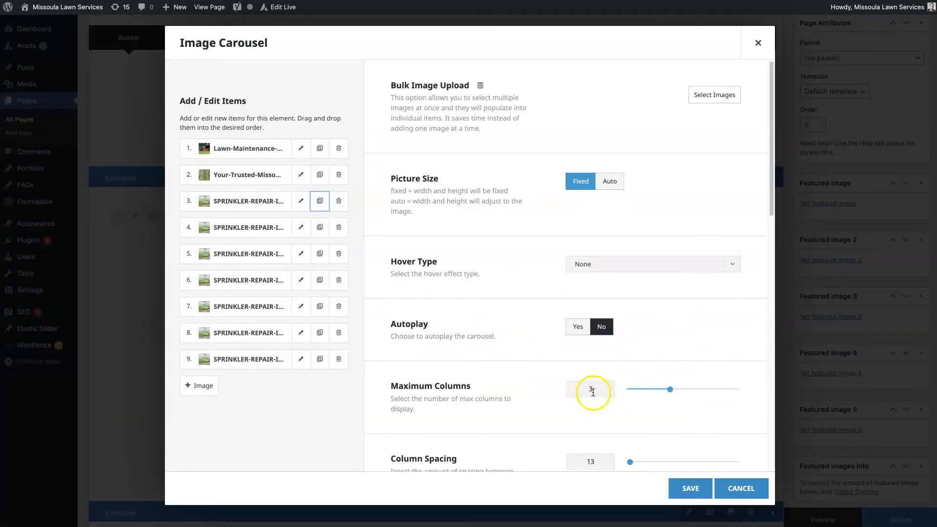
pyautogui.moveTo(672, 388); pyautogui.dragTo(767, 394)
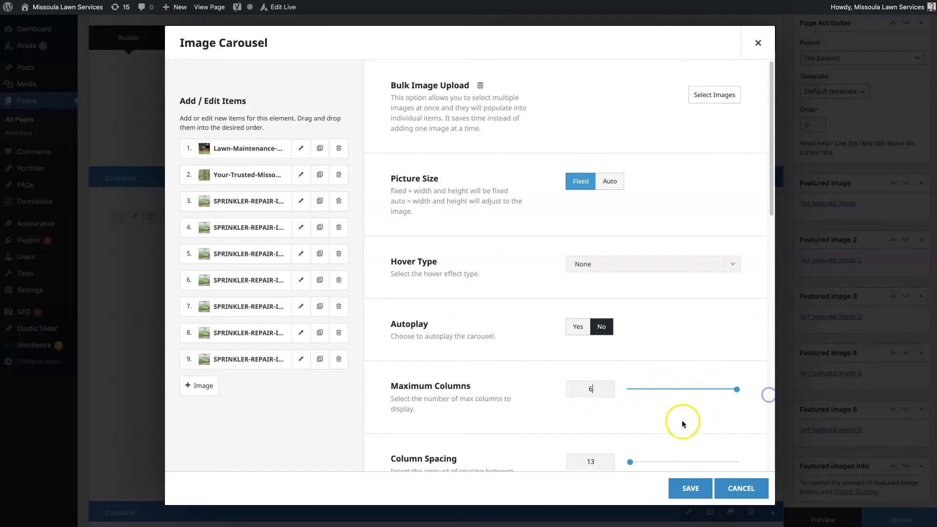
pyautogui.click(687, 487)
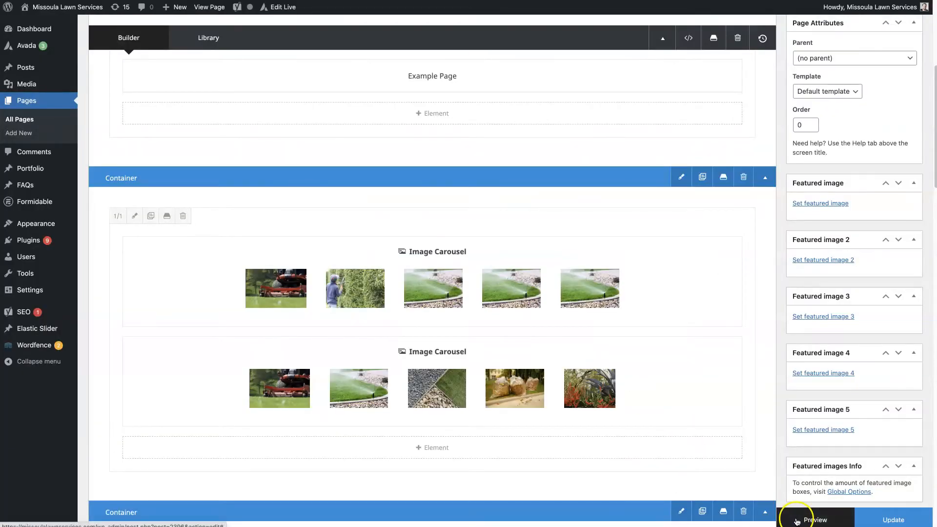
pyautogui.click(796, 518)
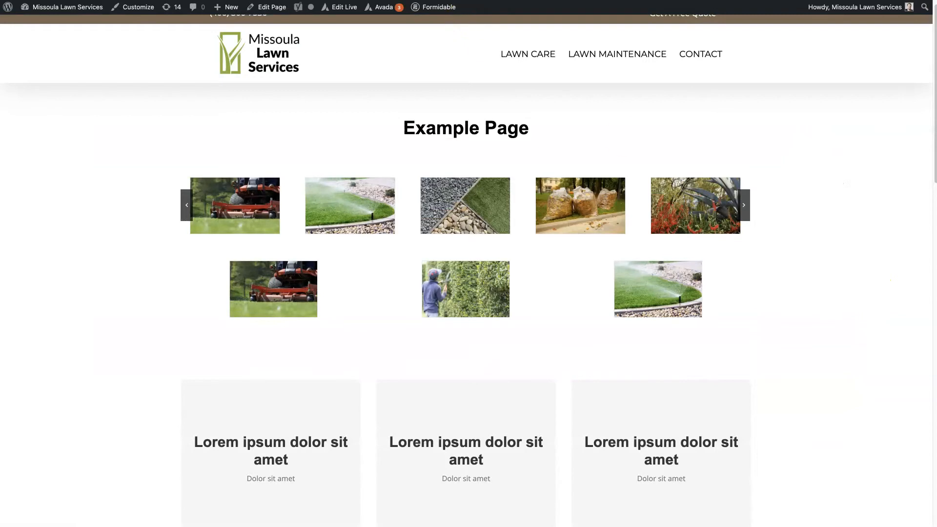
pyautogui.press('super+w')
# Examine the image link, link target and alt text options of the first item in the upper carousel.
pyautogui.click(410, 284)
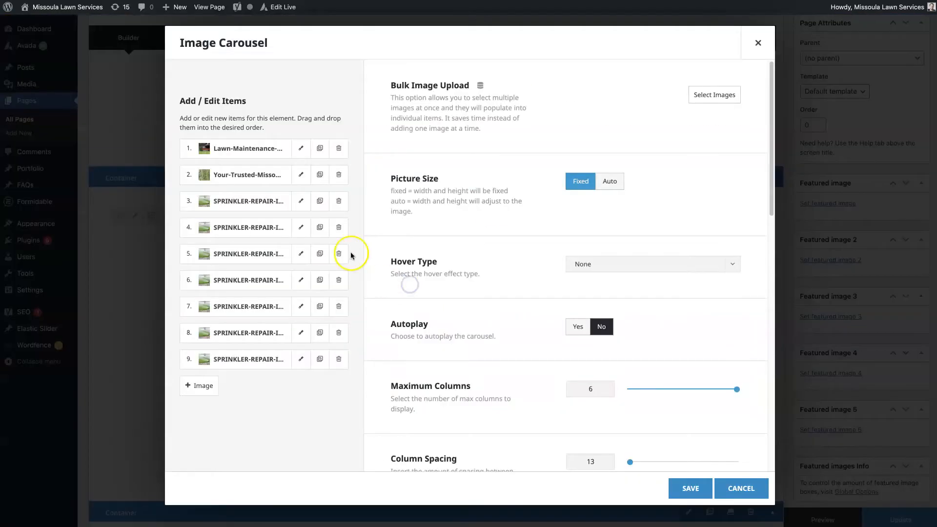
pyautogui.click(297, 152)
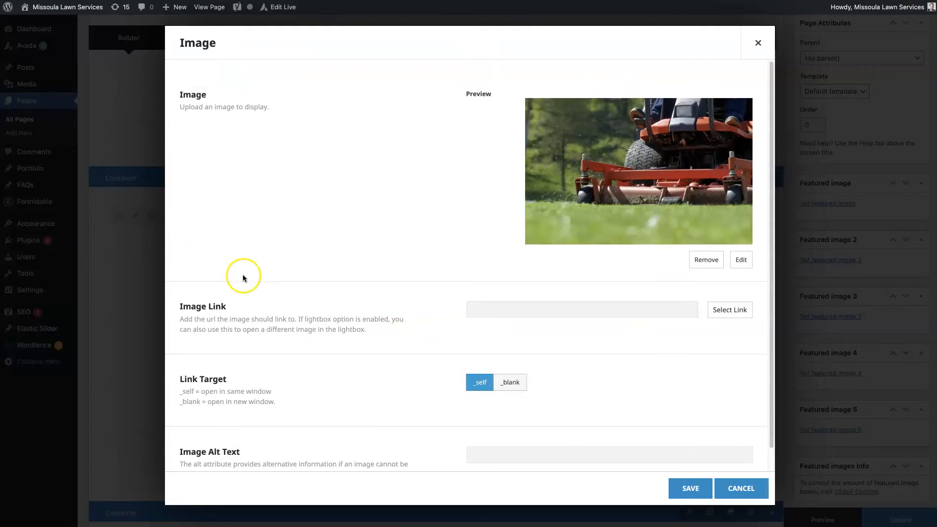
pyautogui.scroll(-1, 336, 290)
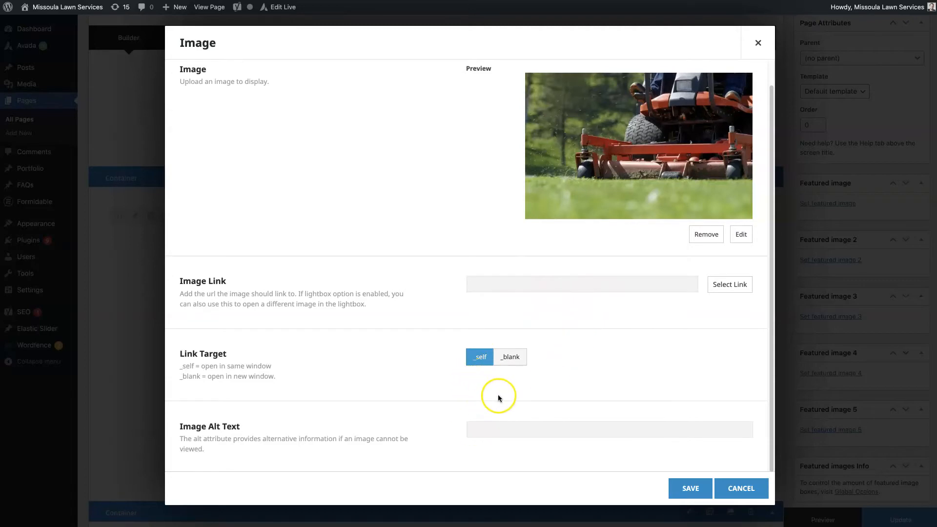
pyautogui.moveTo(262, 366); pyautogui.dragTo(196, 365)
pyautogui.moveTo(282, 376); pyautogui.dragTo(318, 384)
pyautogui.click(262, 365)
pyautogui.click(306, 391)
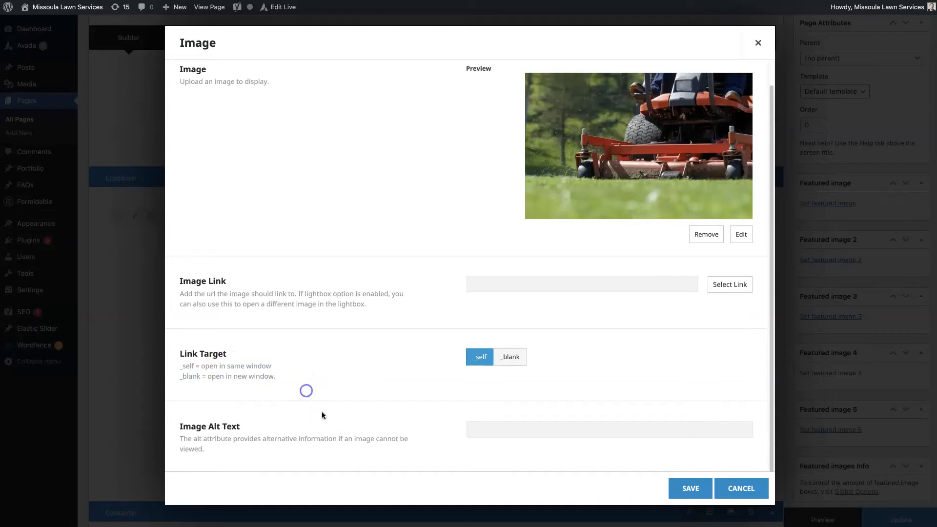
pyautogui.click(533, 430)
pyautogui.click(393, 237)
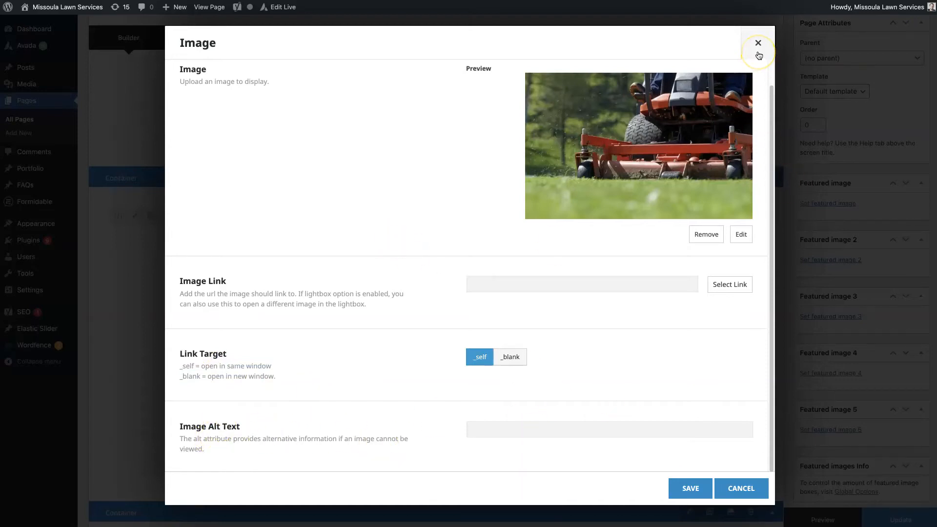
# Save the image item and examine the upper carousel's picture size option and its fixed and auto descriptions.
pyautogui.click(690, 488)
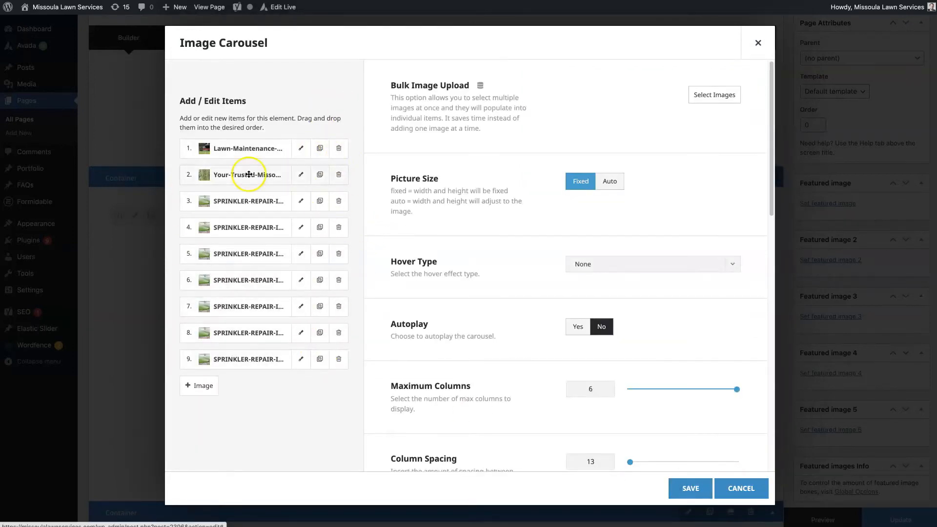
pyautogui.scroll(-12, 529, 174)
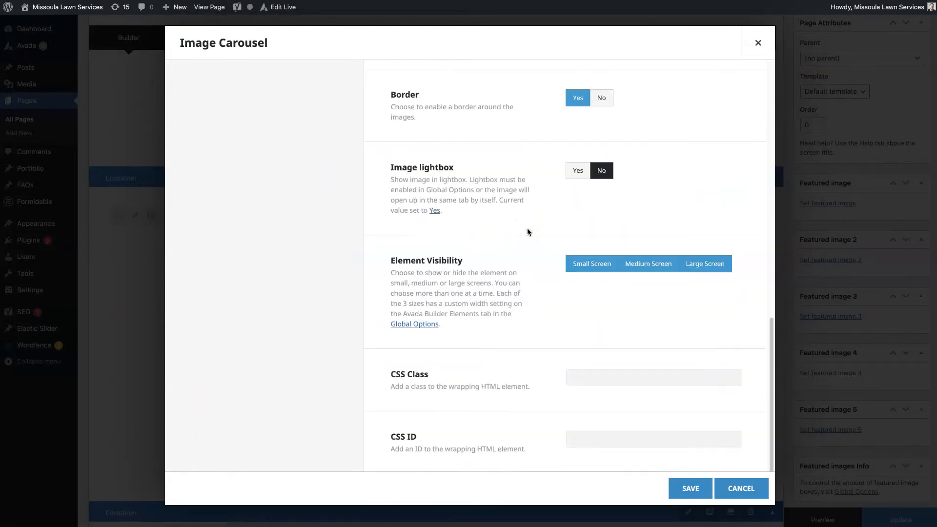
pyautogui.scroll(12, 527, 232)
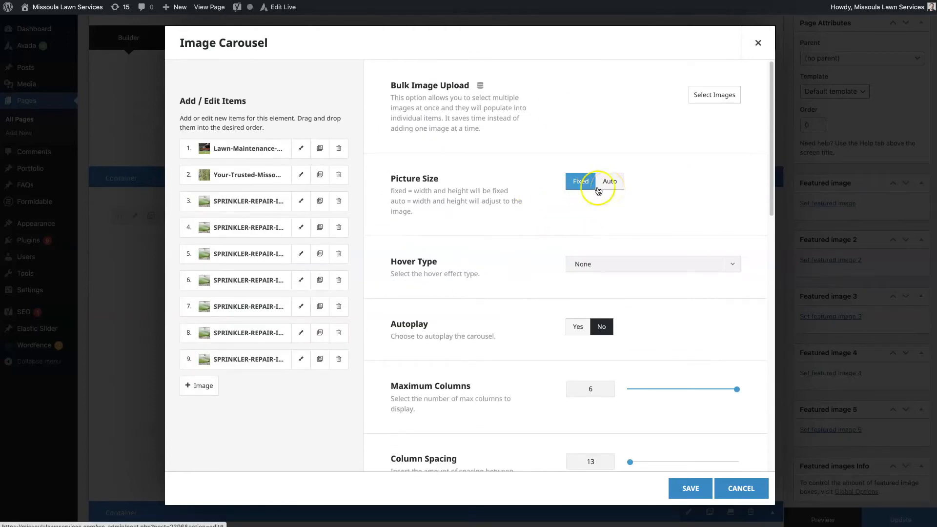
pyautogui.moveTo(385, 192); pyautogui.dragTo(432, 222)
pyautogui.click(426, 224)
pyautogui.moveTo(484, 202); pyautogui.dragTo(460, 221)
pyautogui.click(460, 221)
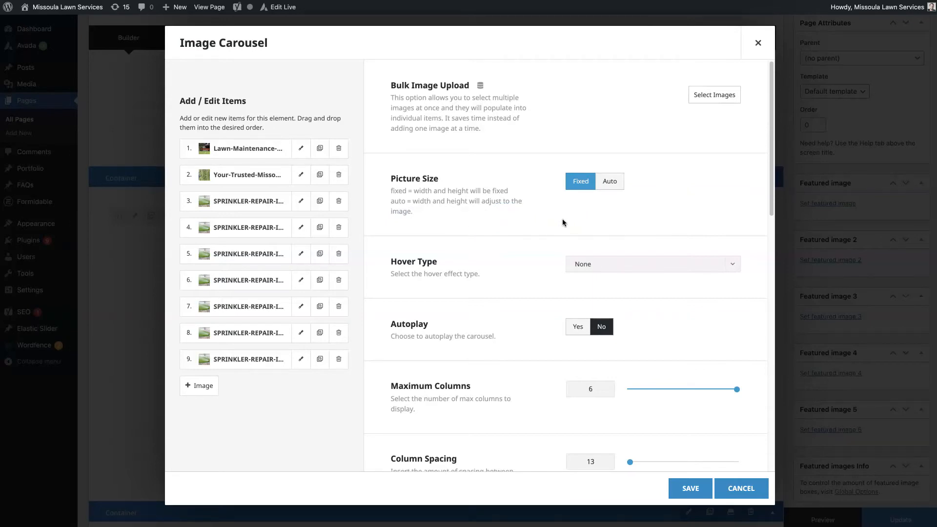
# Set the upper carousel's hover type to Zoom In and turn on autoplay.
pyautogui.scroll(-1, 429, 263)
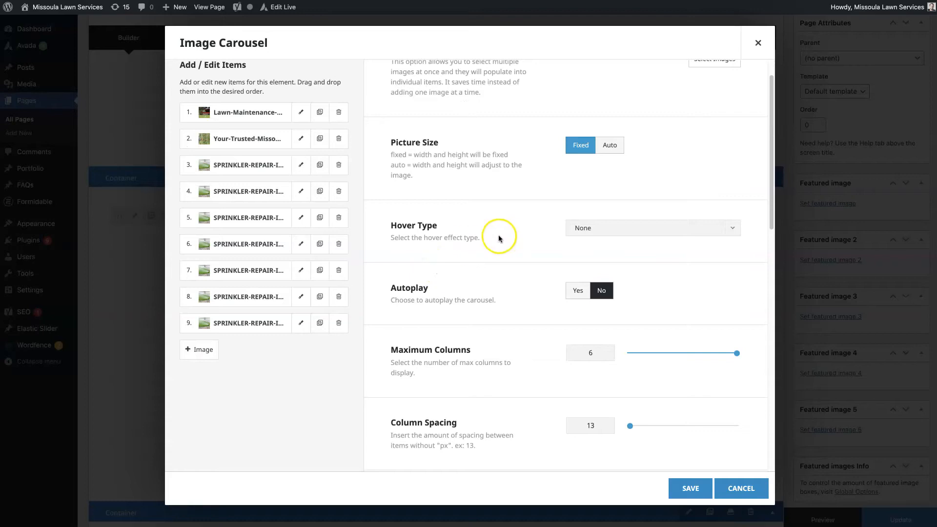
pyautogui.scroll(-1, 498, 238)
pyautogui.click(618, 210)
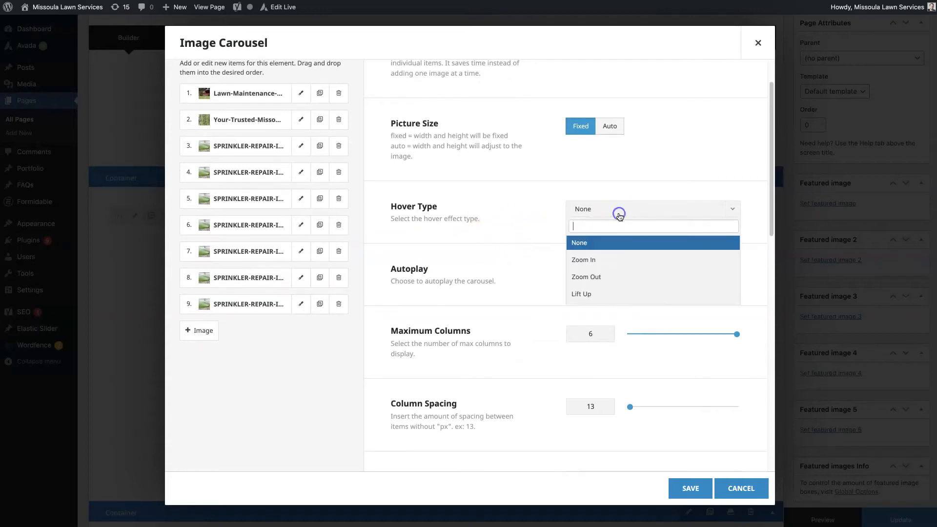
pyautogui.click(610, 261)
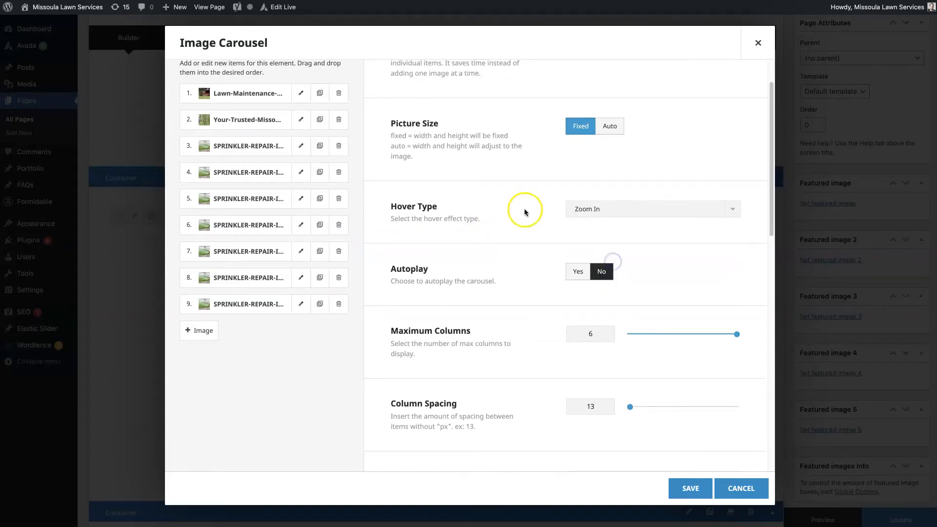
pyautogui.scroll(-1, 502, 274)
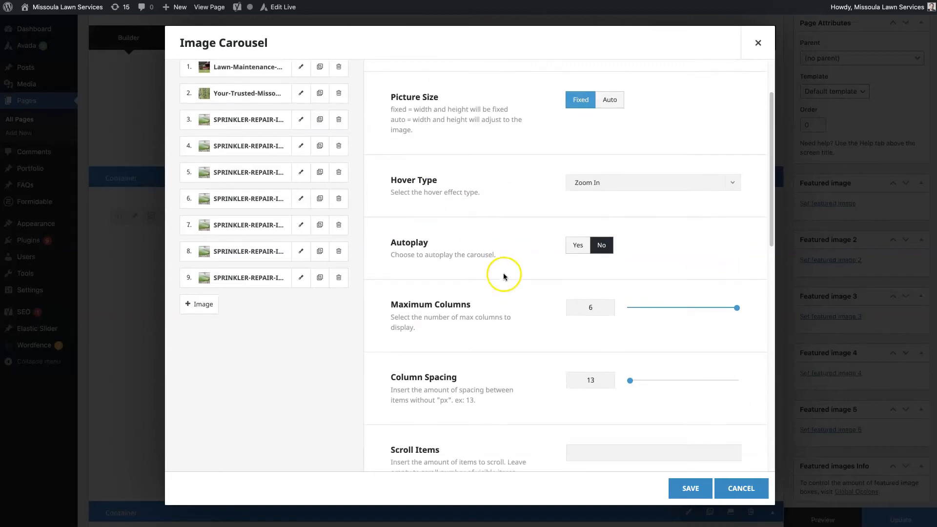
pyautogui.click(582, 250)
pyautogui.scroll(-2, 557, 302)
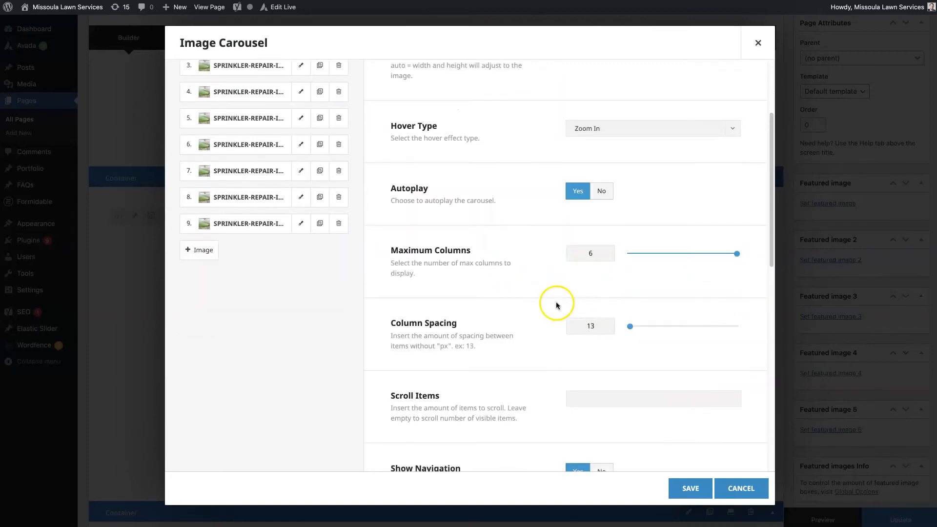
# Save the carousel settings, preview the page, and reload the preview to check the autoplay and hover effect.
pyautogui.click(682, 488)
pyautogui.click(820, 519)
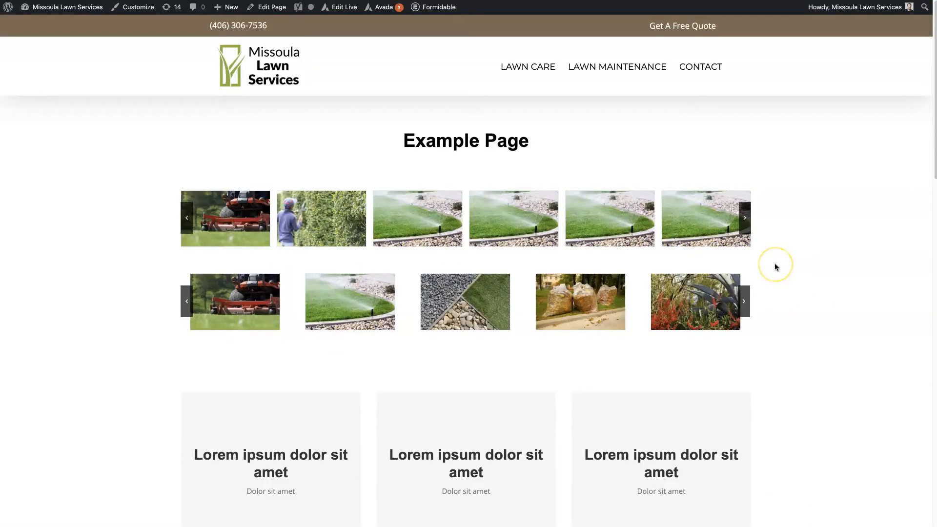
pyautogui.press('super+r')
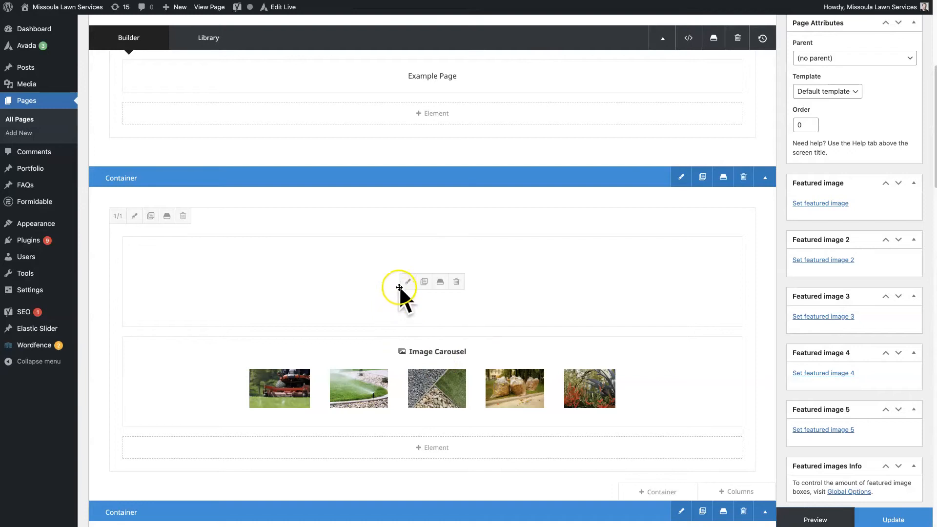
# Set the upper carousel's scroll items to 1, save the element, and preview the page.
pyautogui.click(407, 282)
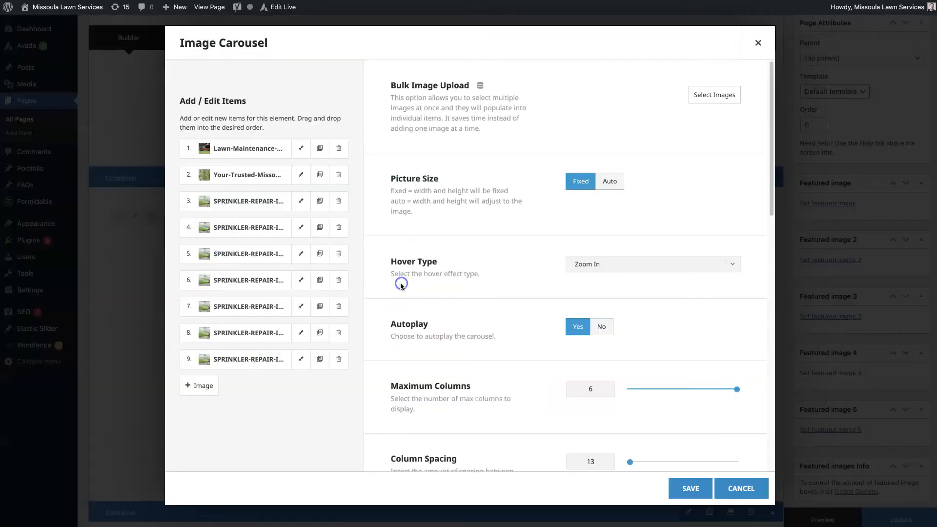
pyautogui.scroll(-9, 537, 282)
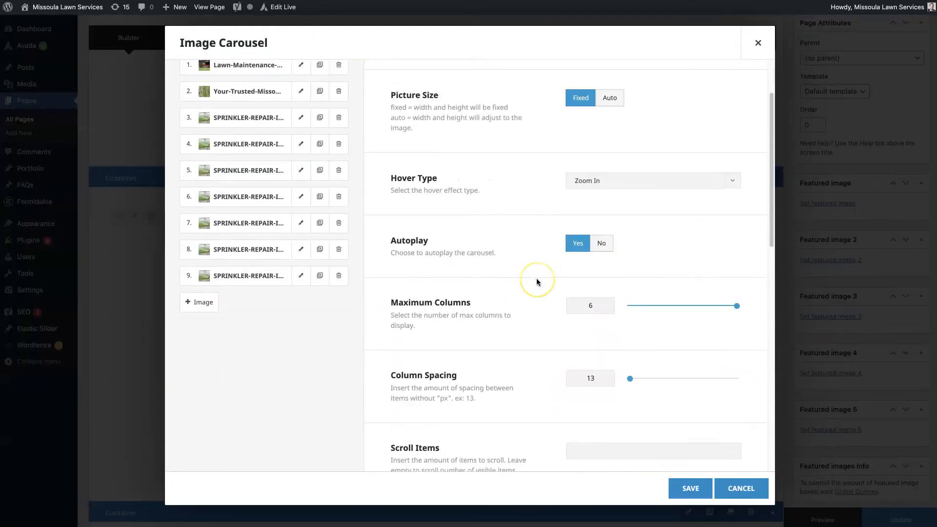
pyautogui.scroll(2, 537, 282)
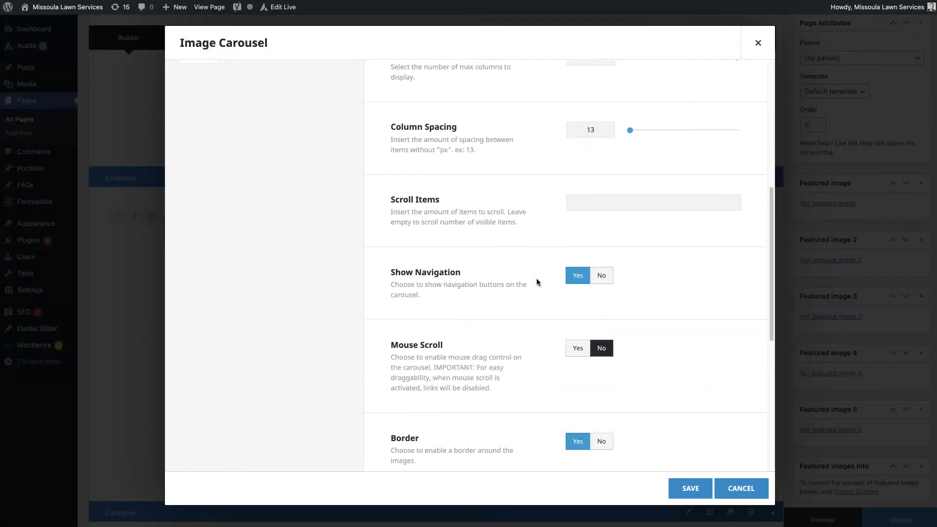
pyautogui.click(581, 204)
pyautogui.click(683, 484)
pyautogui.click(812, 516)
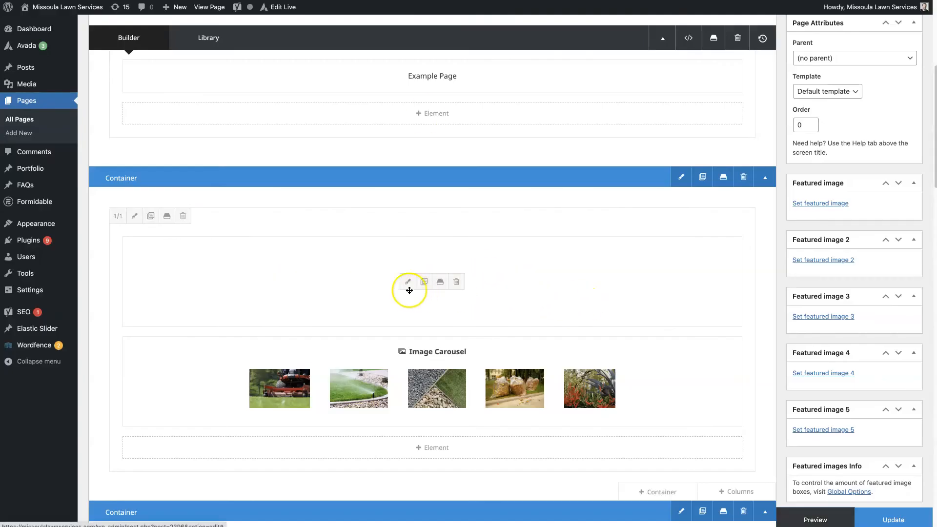
# Reopen the upper carousel and try a bulk selection of library images from SPRINKLER-REPAIR-INSTALLATION.jpg through Tree-Planting-2.jpg, closing the library without inserting them.
pyautogui.click(407, 286)
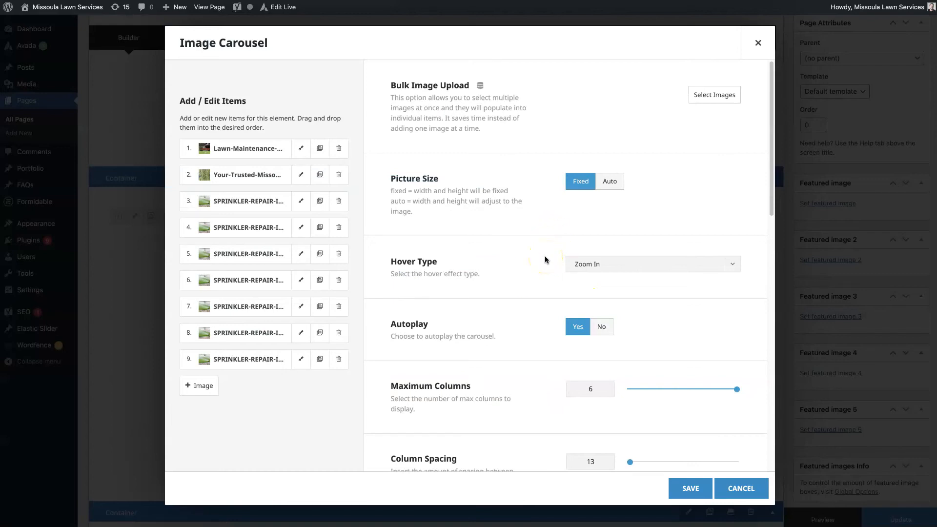
pyautogui.click(630, 112)
pyautogui.click(707, 105)
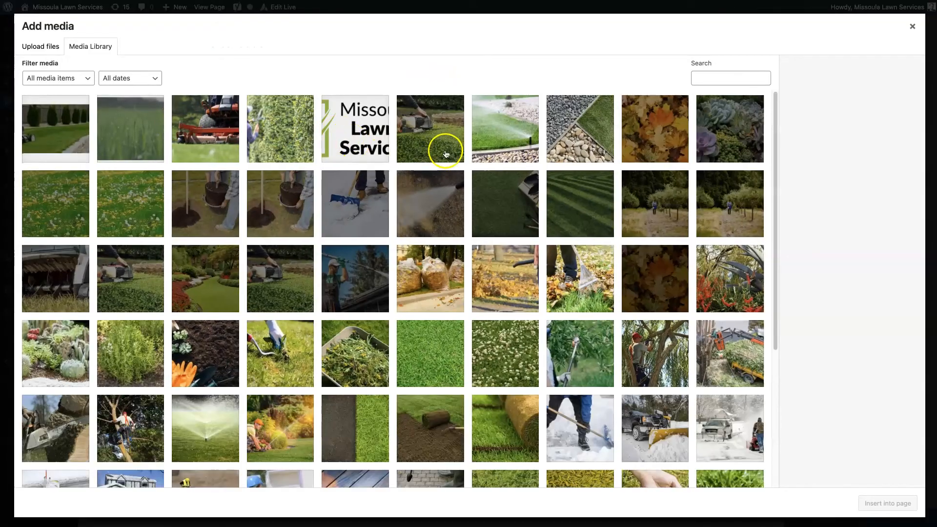
pyautogui.click(499, 146)
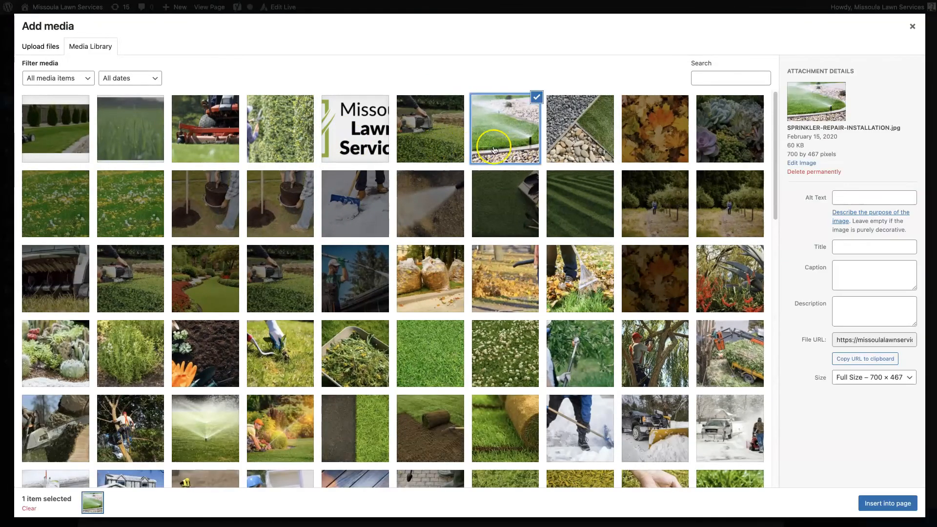
pyautogui.keyDown('shift'); pyautogui.click(185, 227); pyautogui.keyUp('shift')
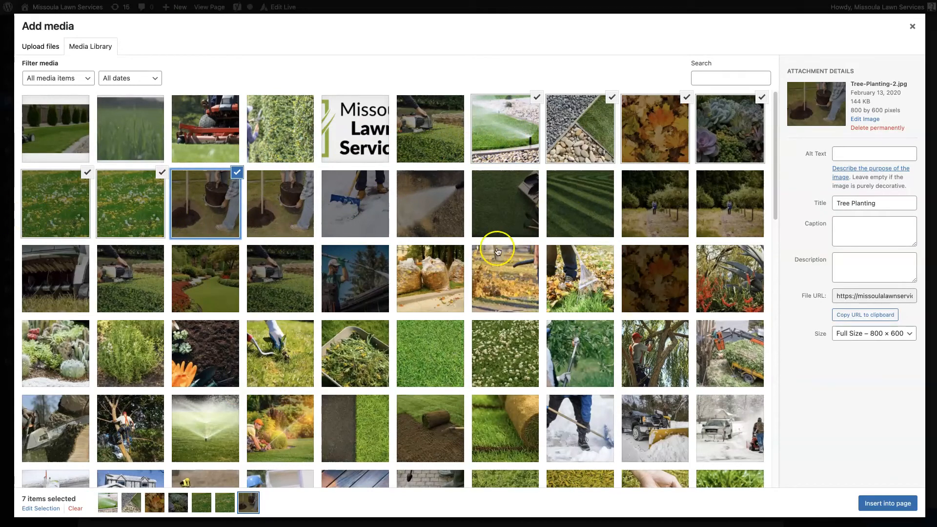
pyautogui.click(912, 27)
pyautogui.click(654, 174)
# Enable the image lightbox for the upper carousel and save the element.
pyautogui.scroll(-5, 524, 289)
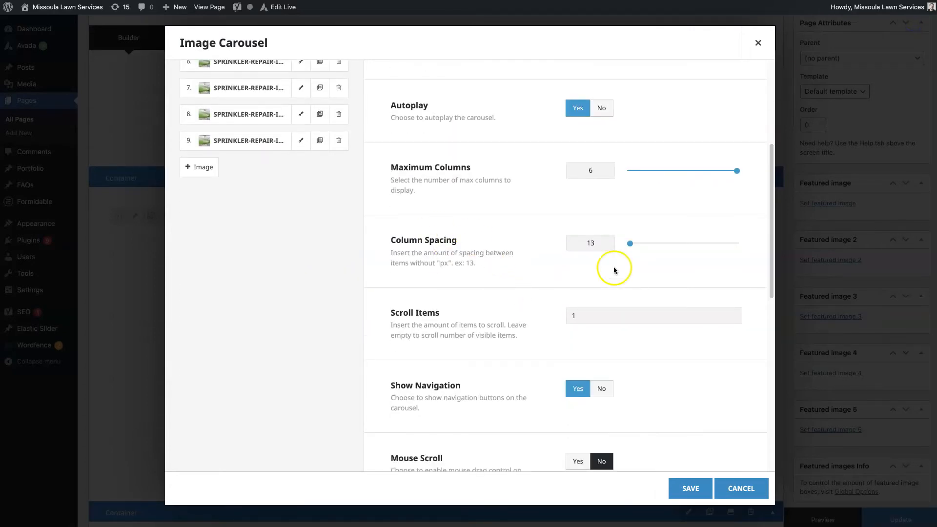
pyautogui.doubleClick(587, 242)
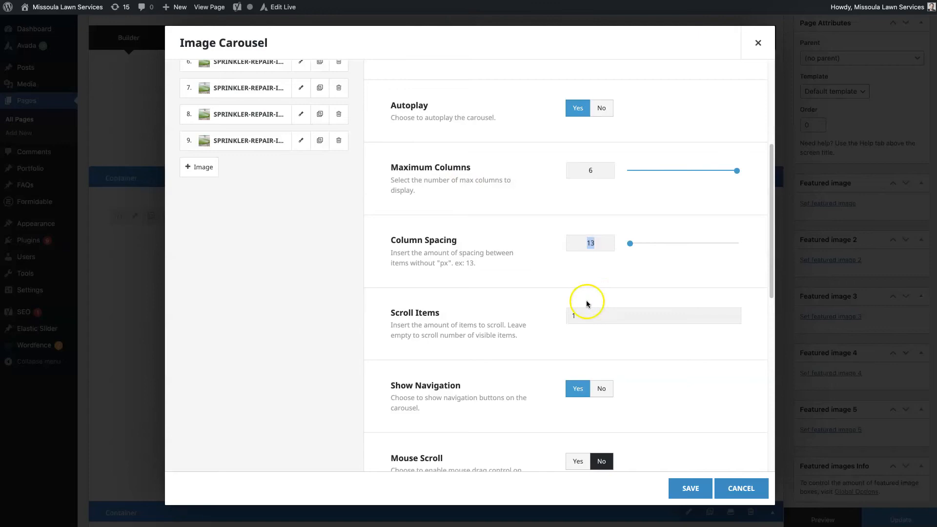
pyautogui.scroll(-4, 587, 303)
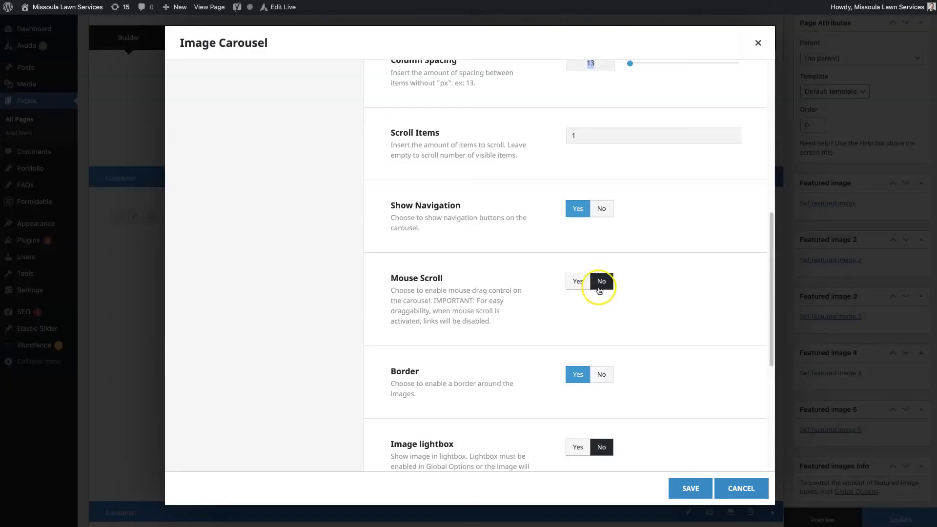
pyautogui.scroll(-1, 600, 283)
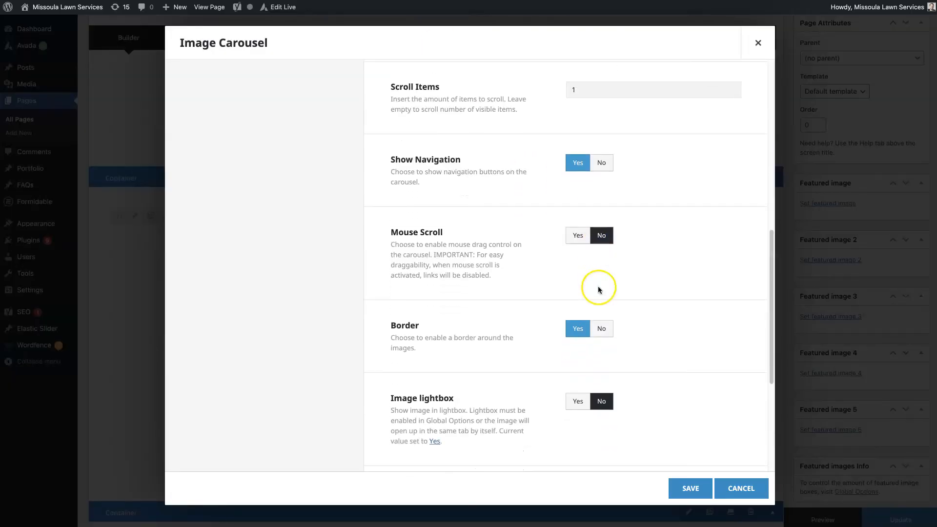
pyautogui.scroll(-2, 595, 288)
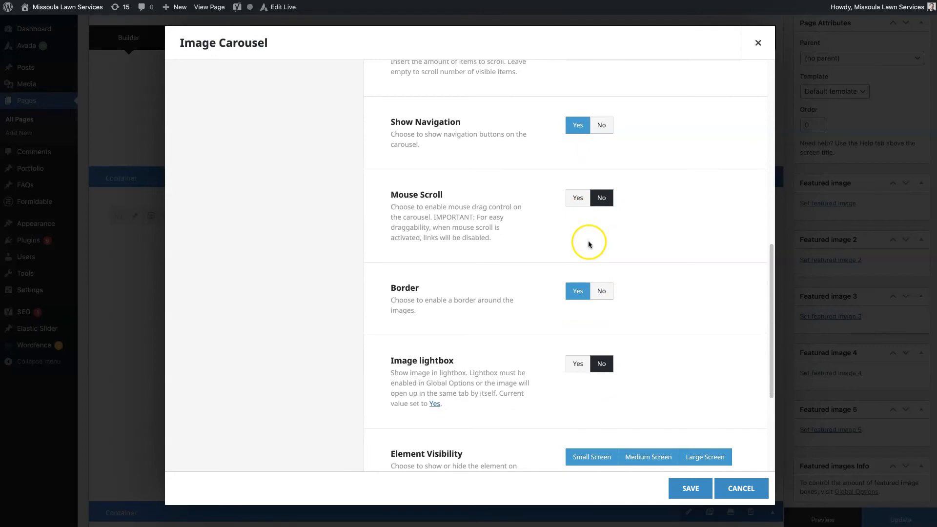
pyautogui.scroll(-2, 544, 219)
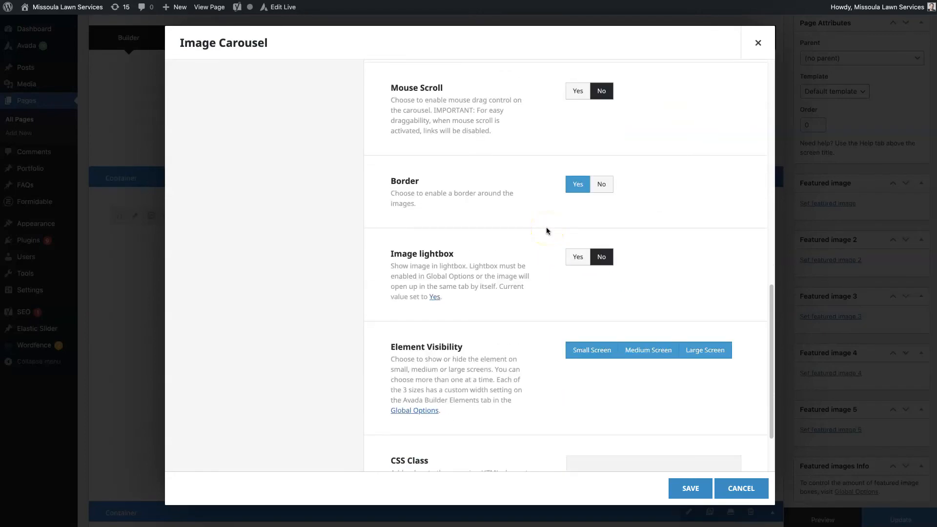
pyautogui.scroll(-1, 546, 227)
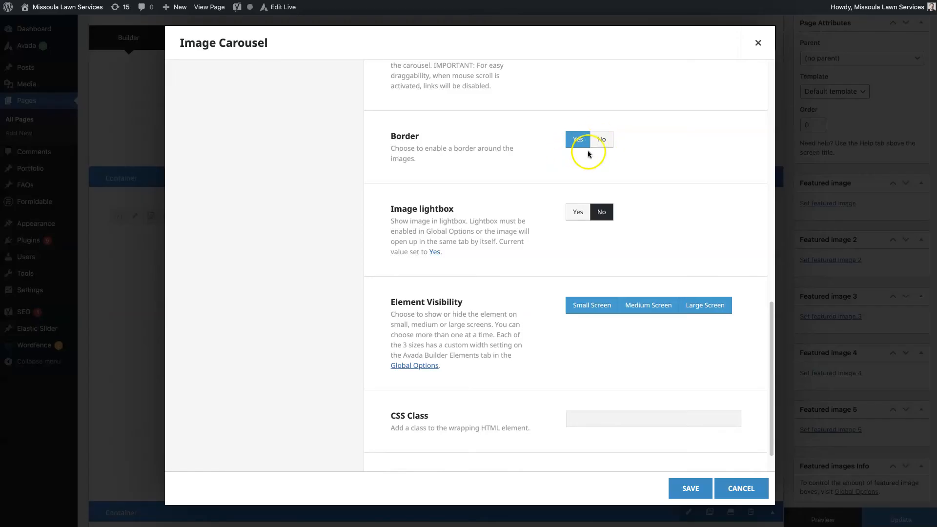
pyautogui.scroll(-1, 490, 270)
pyautogui.click(576, 171)
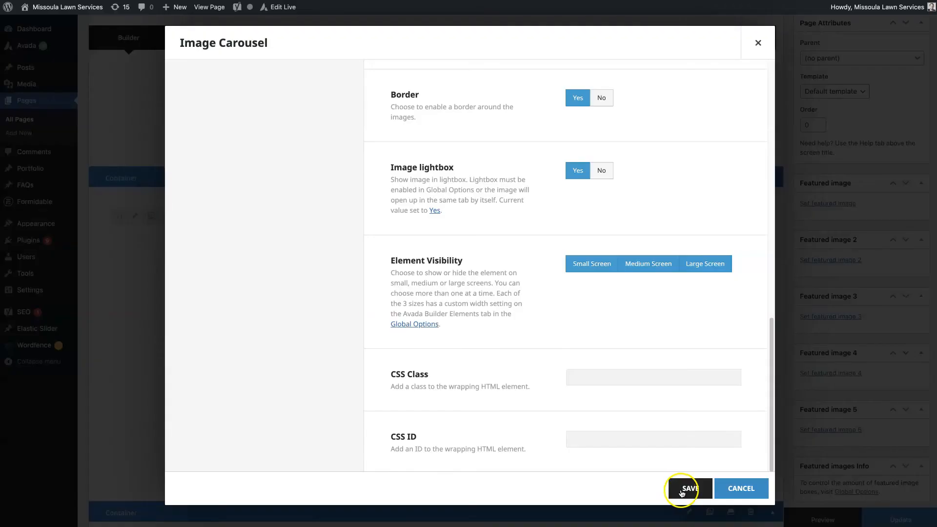
pyautogui.click(689, 488)
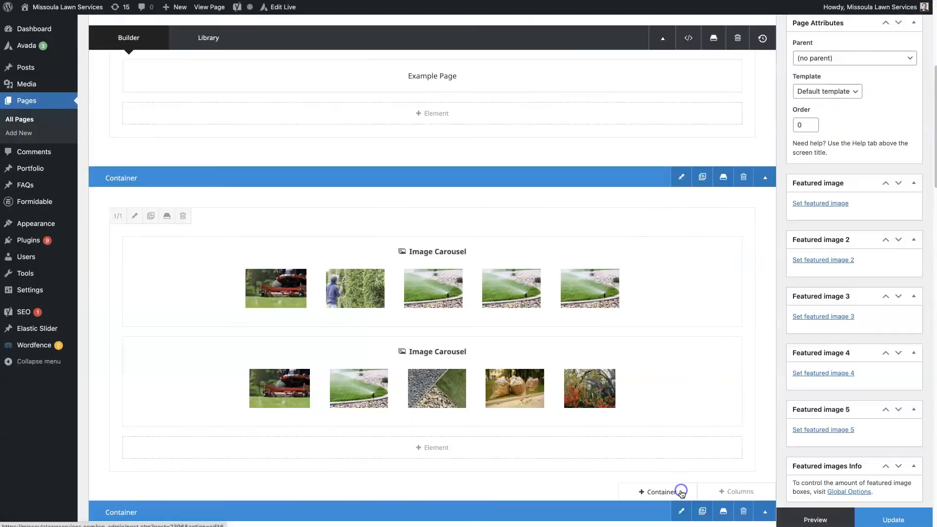
# Preview the page, advance the upper carousel, and open several of its images in the lightbox to test it.
pyautogui.click(804, 519)
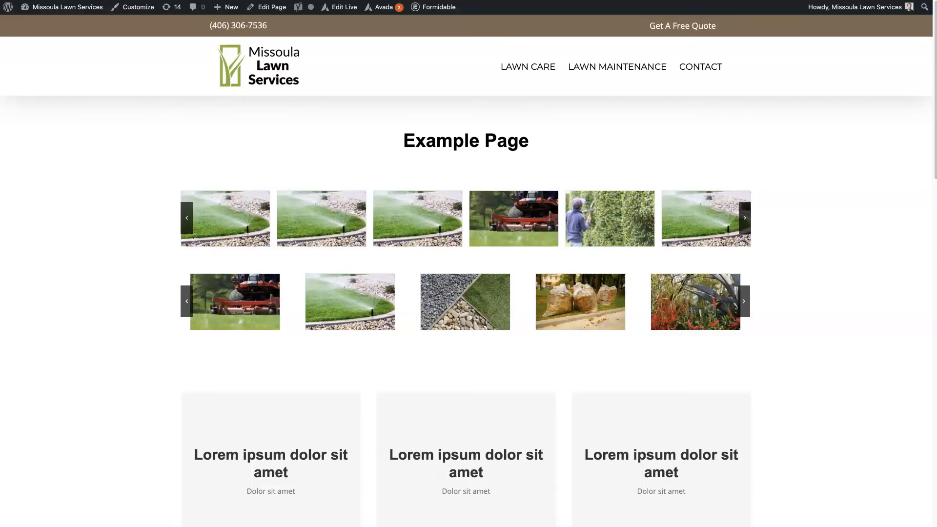
pyautogui.click(744, 218)
pyautogui.click(620, 215)
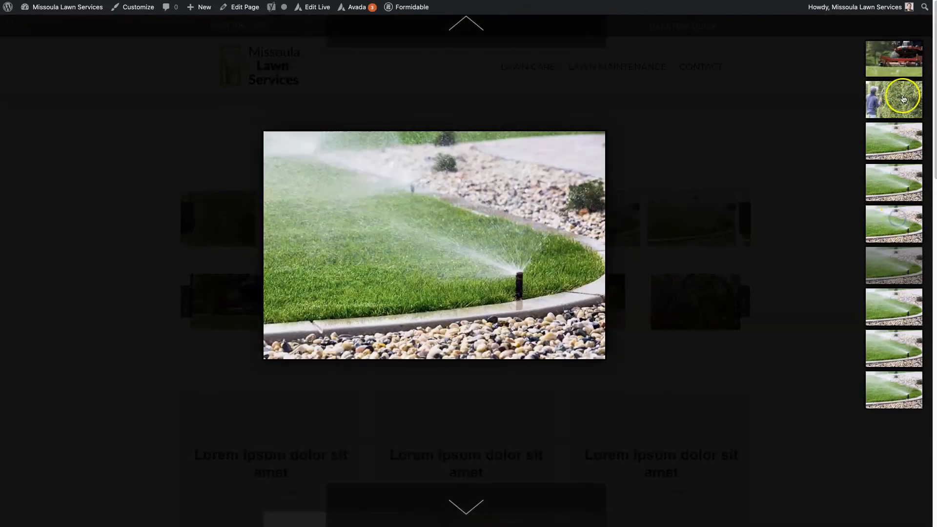
pyautogui.click(901, 94)
pyautogui.click(761, 318)
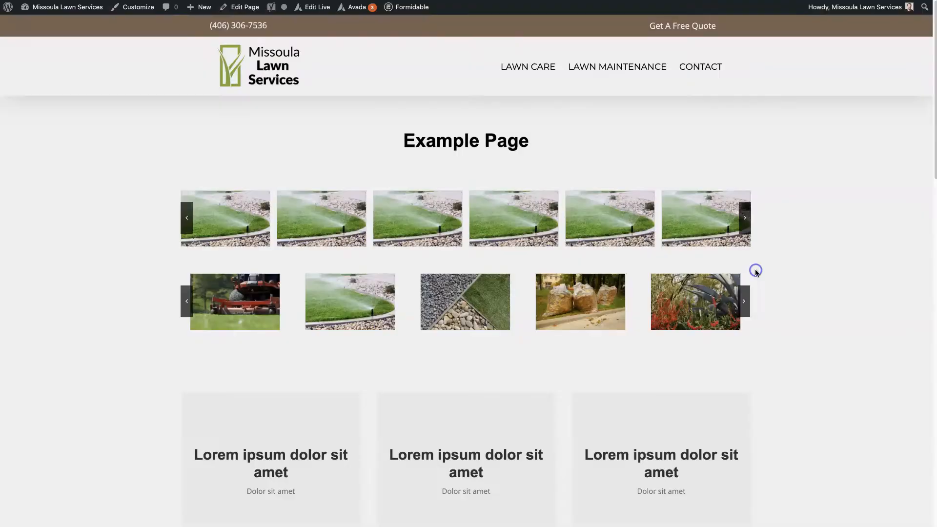
pyautogui.click(747, 229)
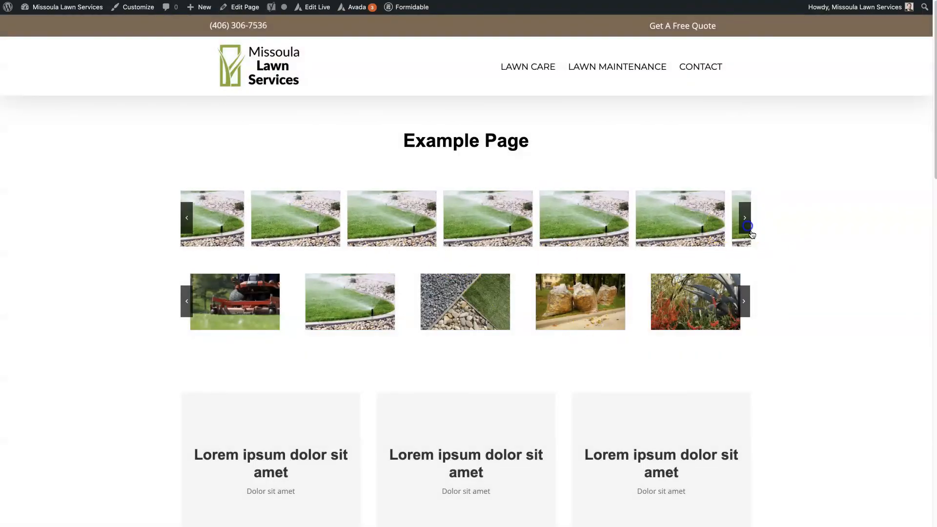
pyautogui.click(698, 229)
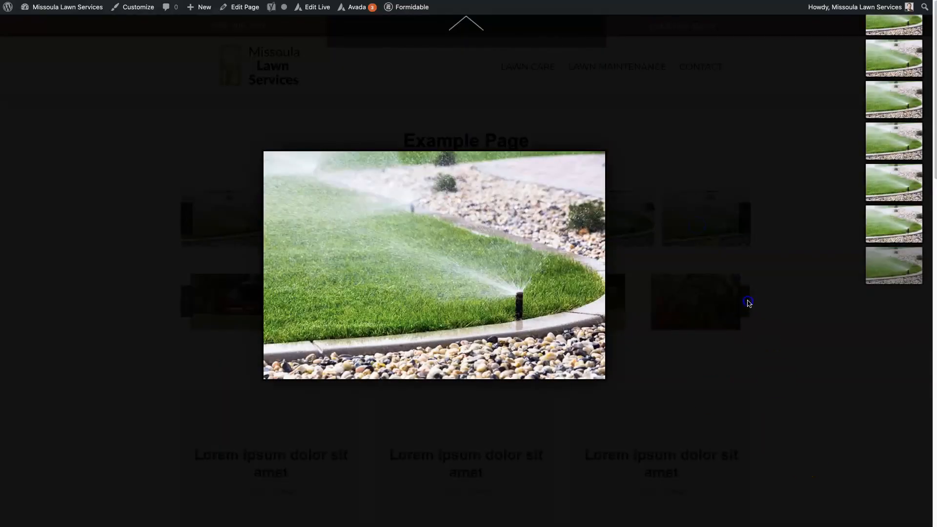
pyautogui.click(746, 299)
pyautogui.click(390, 221)
pyautogui.click(799, 291)
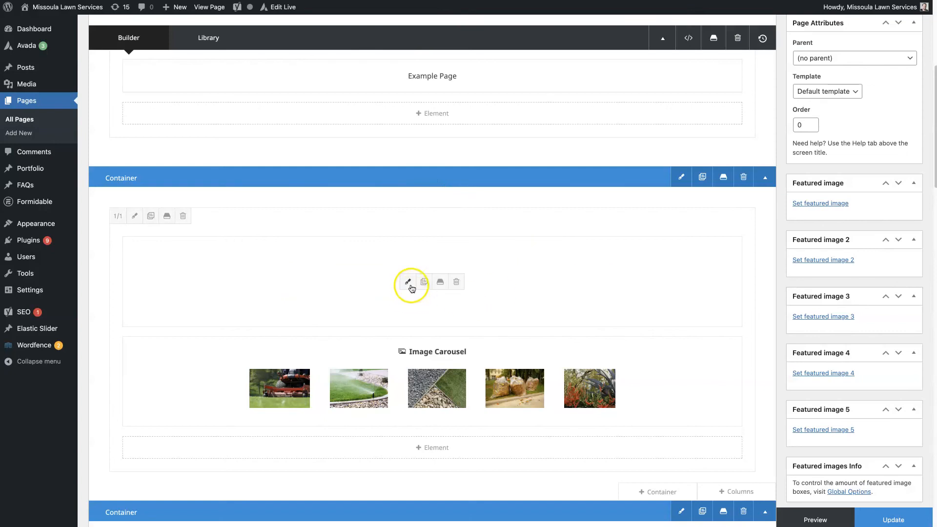
# Reopen the upper carousel's settings, review the full list of options, and save the element.
pyautogui.click(412, 283)
pyautogui.scroll(-10, 512, 350)
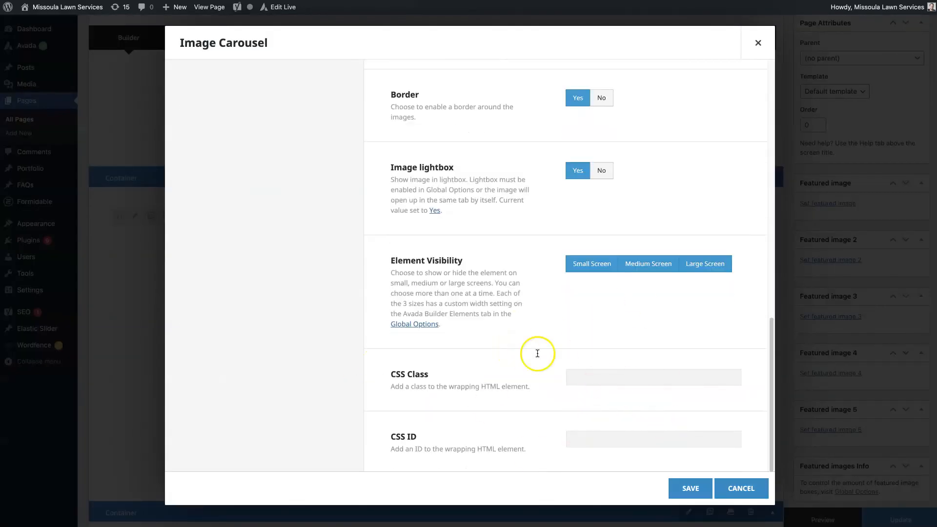
pyautogui.scroll(1, 625, 318)
pyautogui.scroll(10, 508, 318)
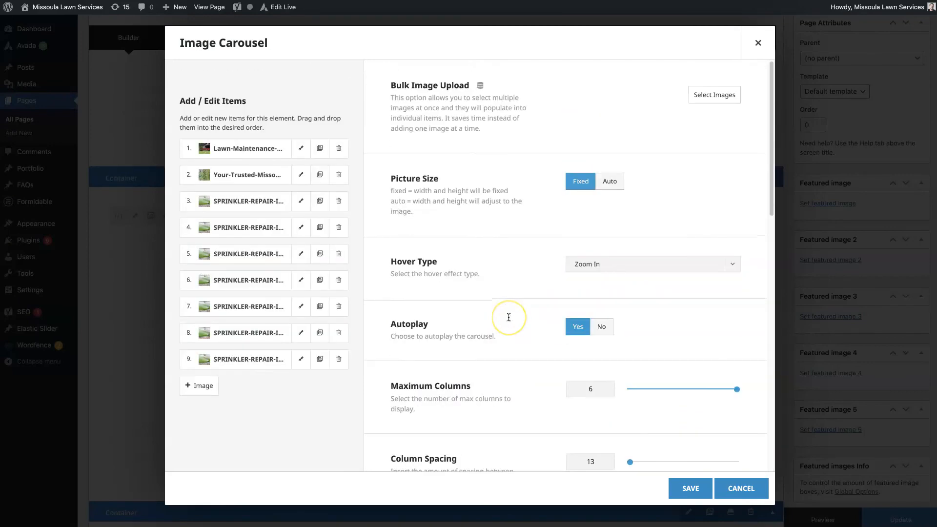
pyautogui.scroll(-10, 508, 320)
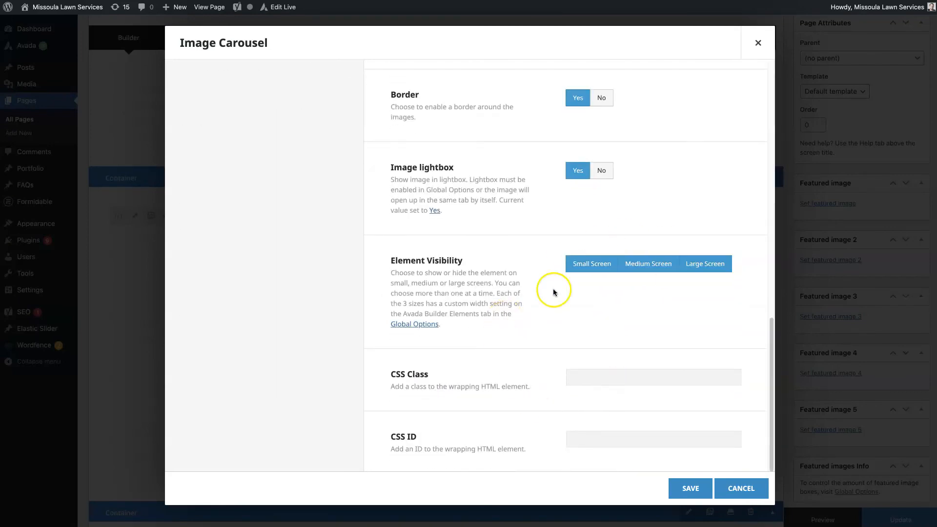
pyautogui.scroll(10, 556, 379)
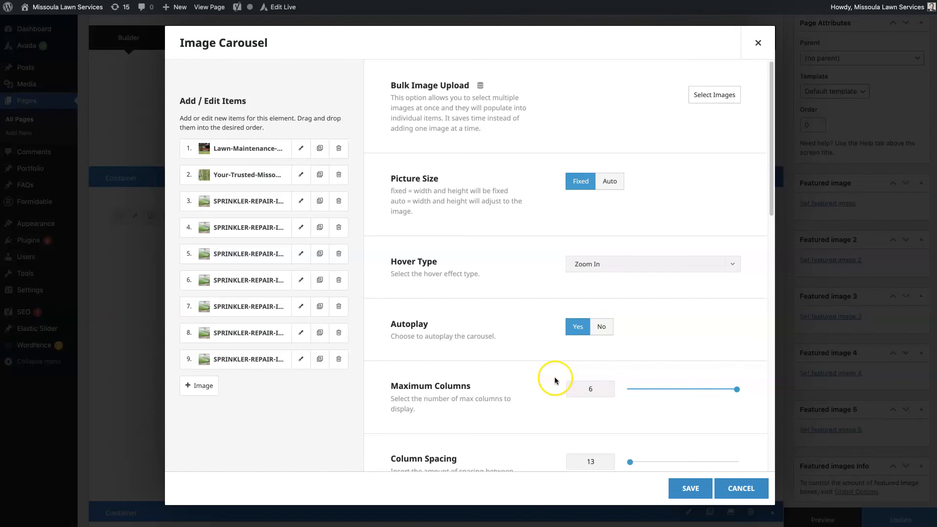
pyautogui.click(684, 488)
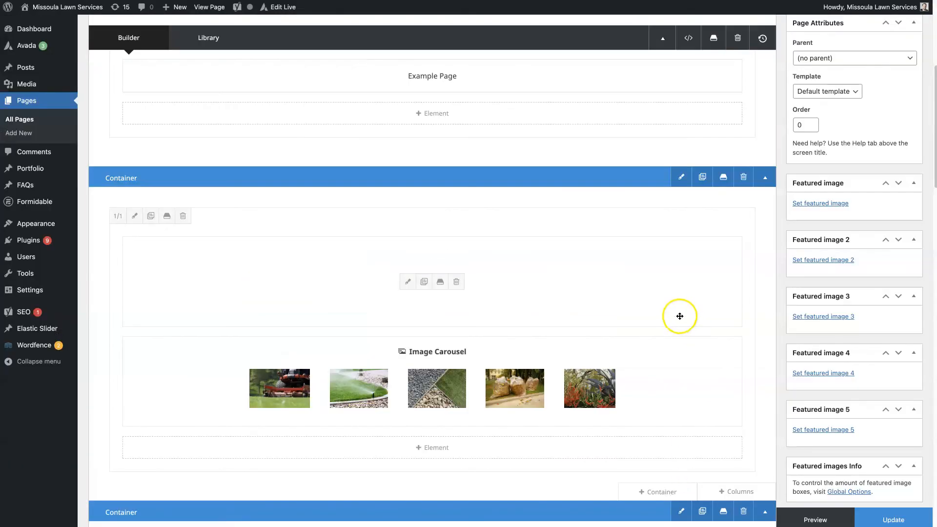